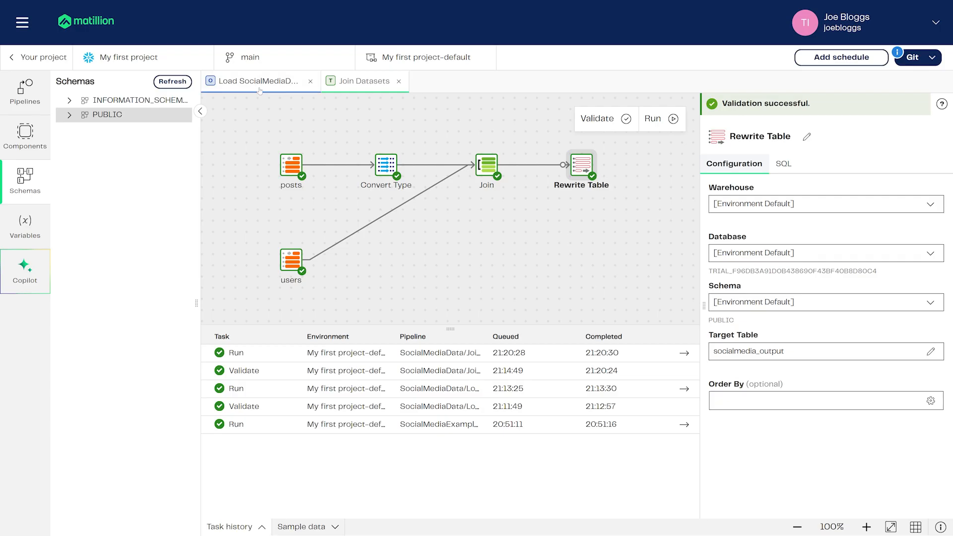
# Review the Load SocialMediaData orchestration pipeline and the Join Datasets transformation pipeline
pyautogui.click(259, 89)
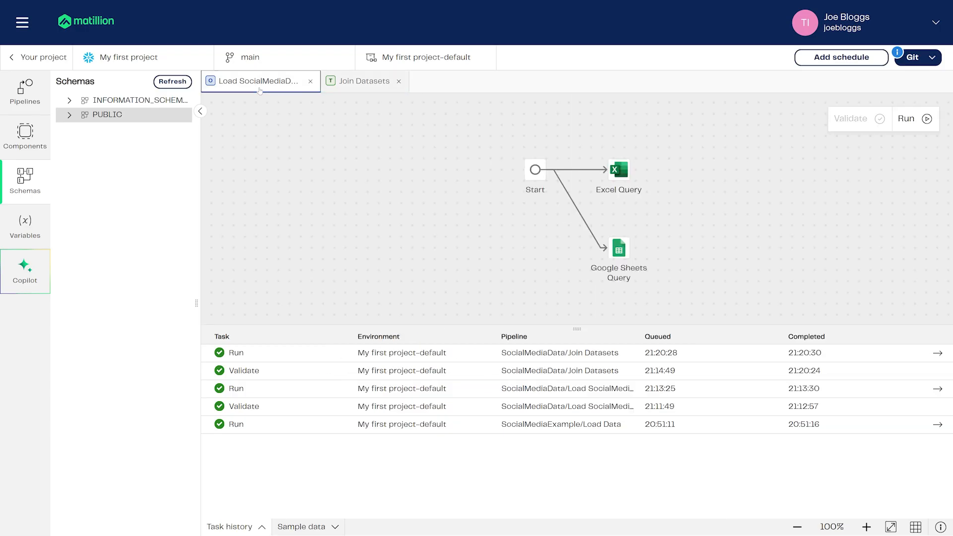
pyautogui.moveTo(757, 216); pyautogui.dragTo(503, 195)
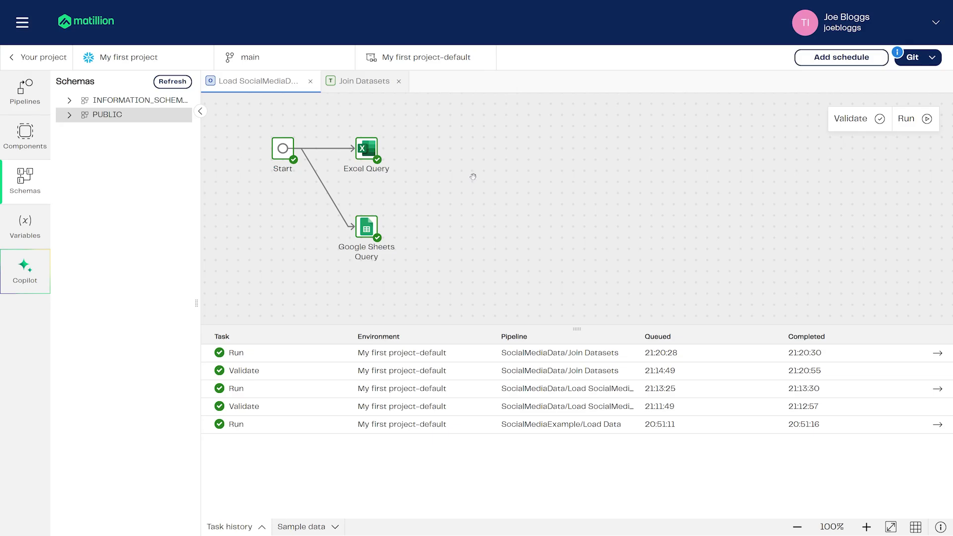
pyautogui.click(348, 85)
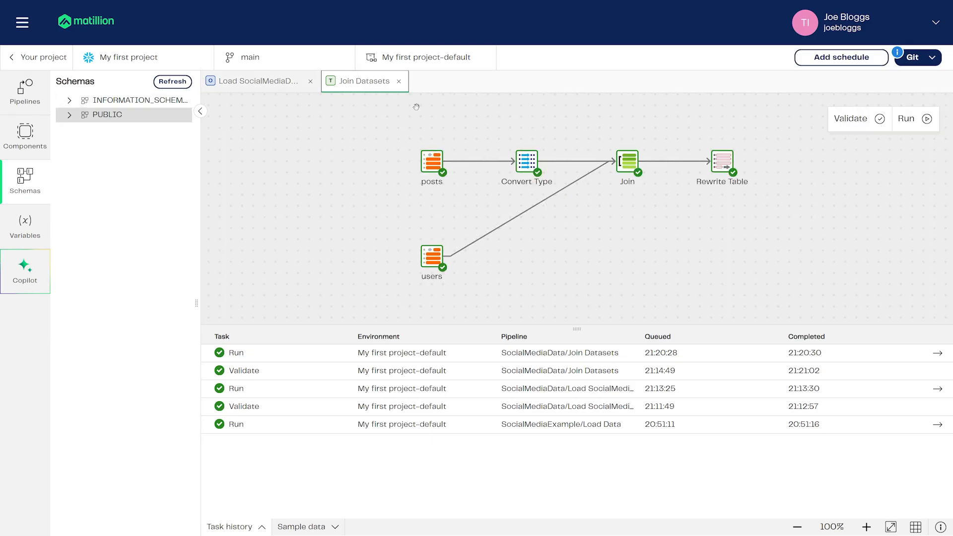
# Add an And logic component to the Load SocialMediaData pipeline, placed just after the Excel Query
pyautogui.click(274, 90)
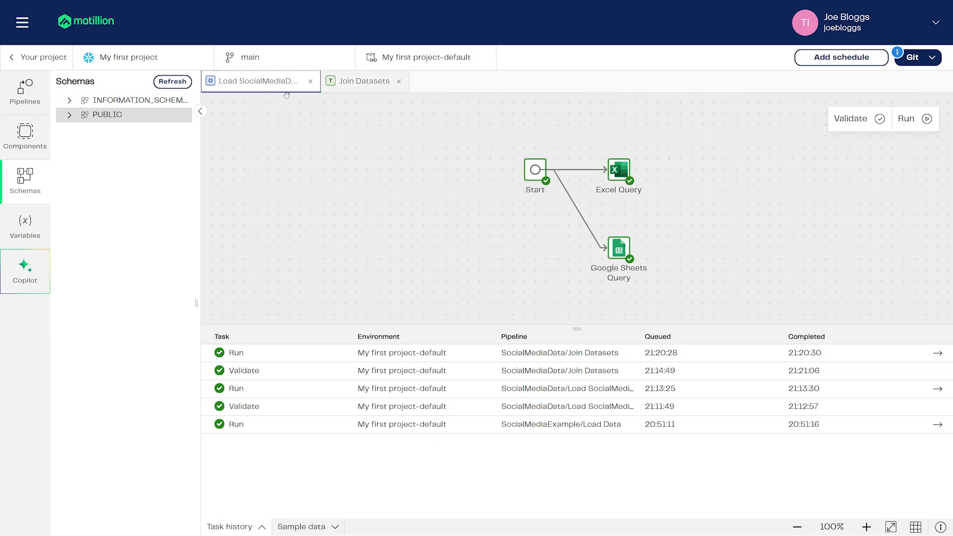
pyautogui.moveTo(772, 198); pyautogui.dragTo(532, 185)
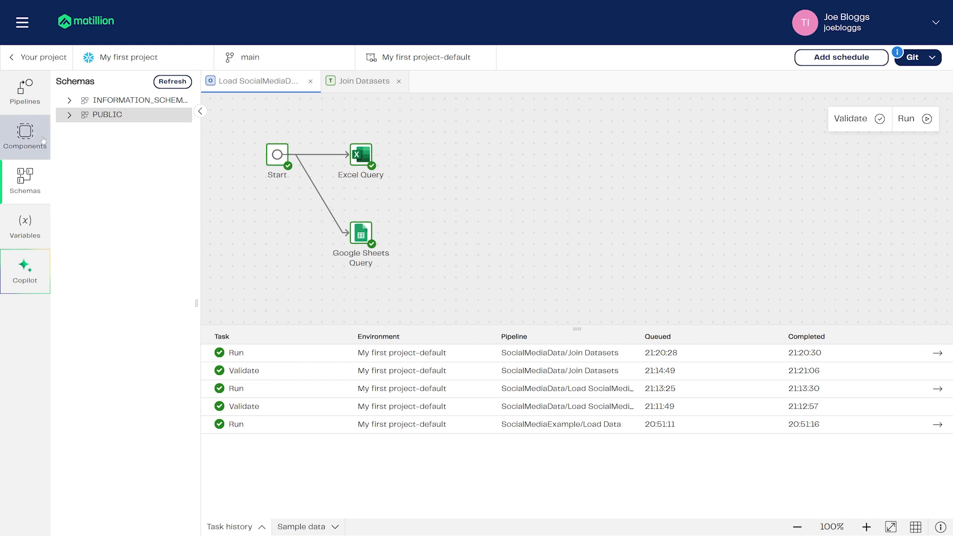
pyautogui.click(25, 133)
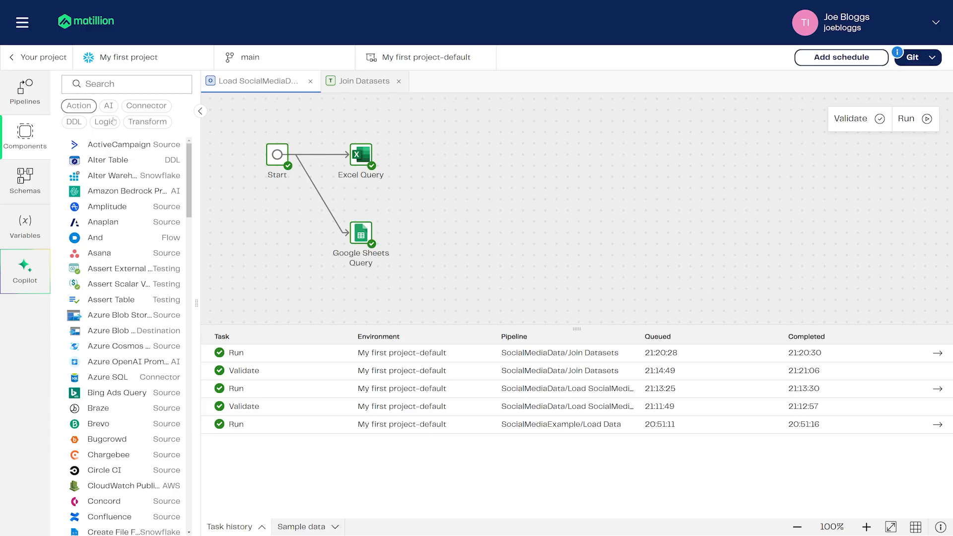
pyautogui.click(74, 122)
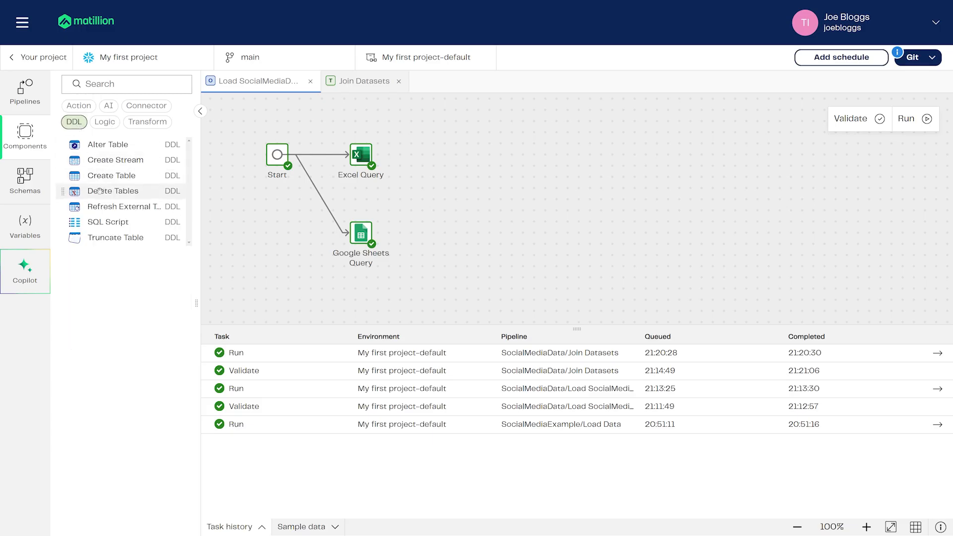
pyautogui.click(75, 126)
pyautogui.click(97, 127)
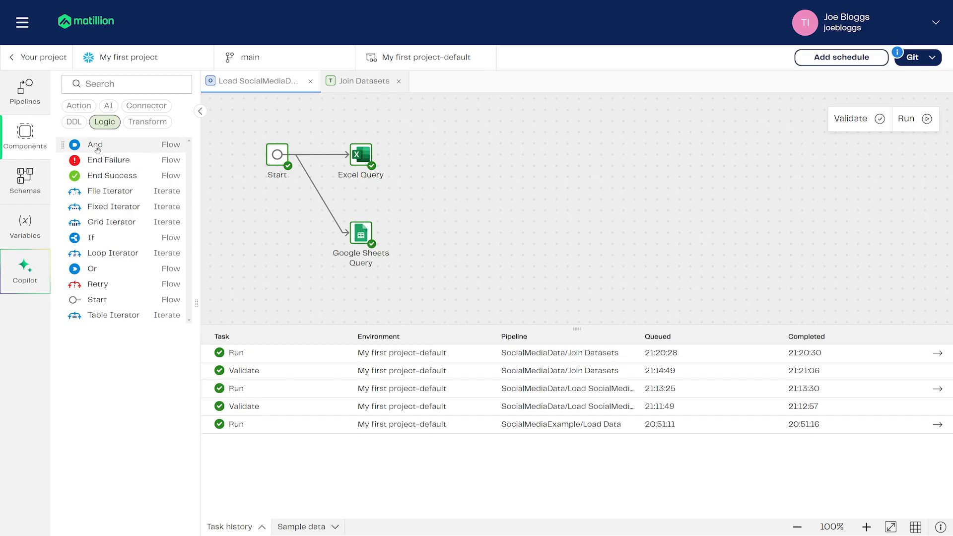
pyautogui.moveTo(94, 144); pyautogui.dragTo(455, 157)
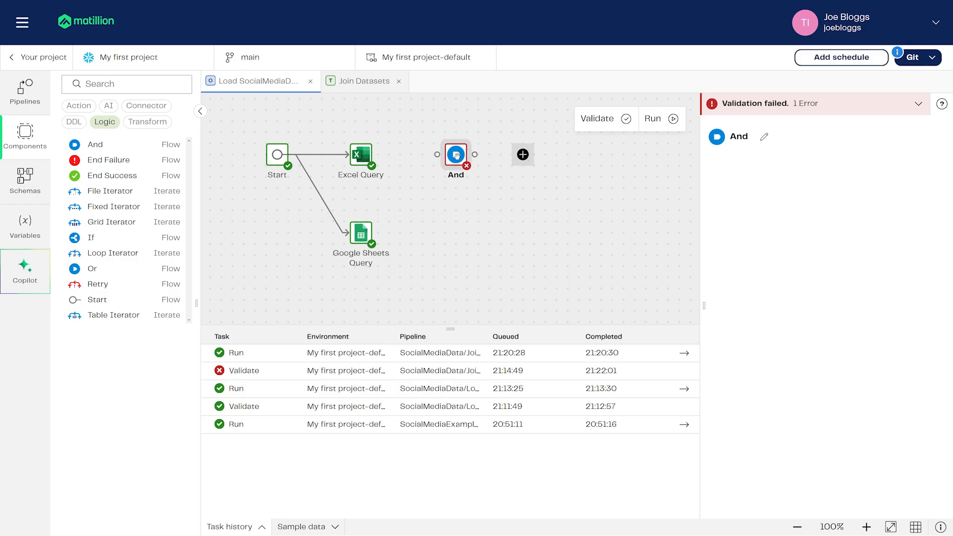
# Connect the Success outputs of both the Excel Query and the Google Sheets Query to the And component
pyautogui.click(359, 155)
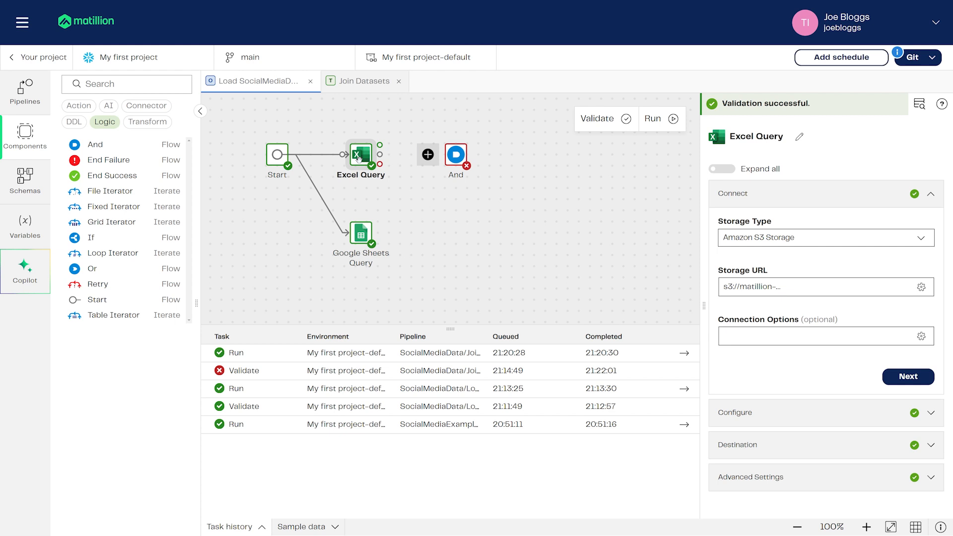
pyautogui.click(358, 238)
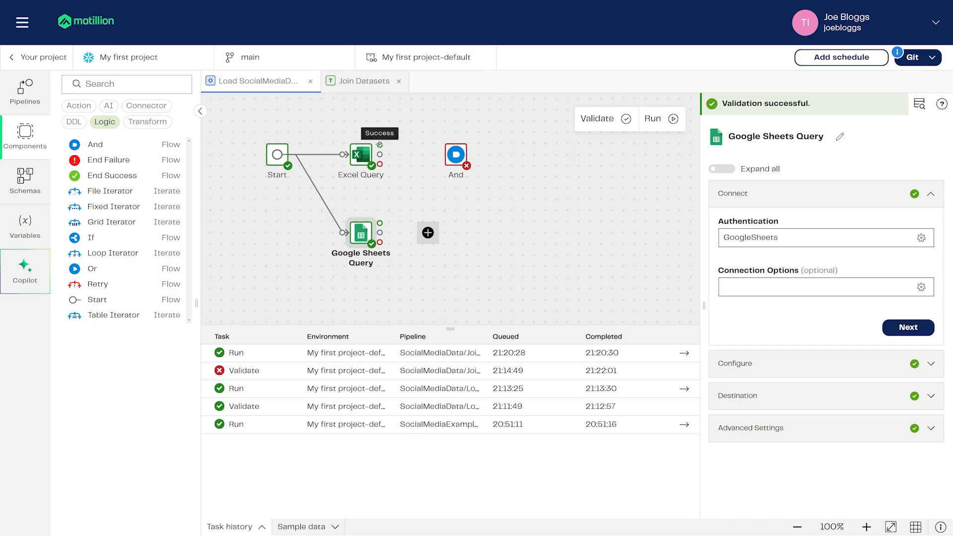
pyautogui.moveTo(380, 144); pyautogui.dragTo(454, 153)
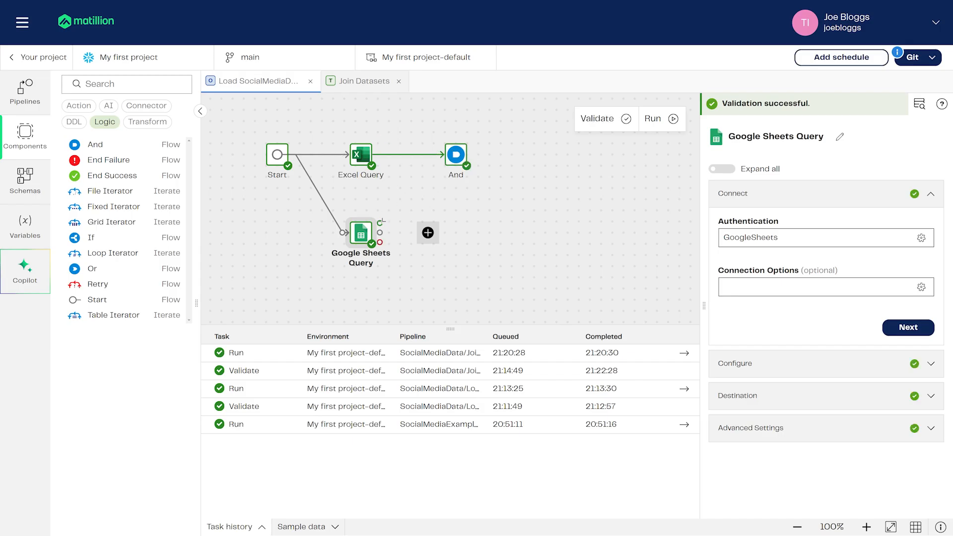
pyautogui.moveTo(380, 223); pyautogui.dragTo(453, 155)
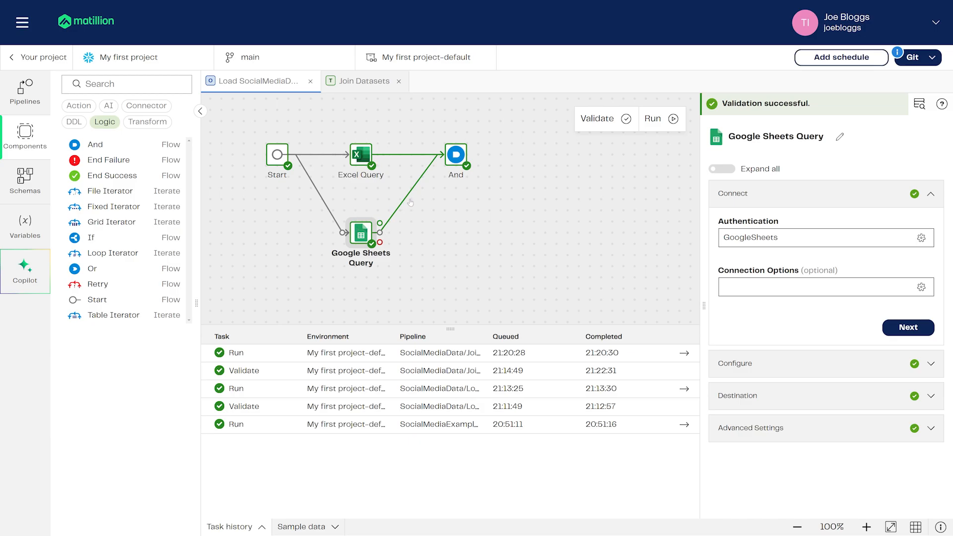
# Add a Run Transformation component after the And component, connected to its unconditional output
pyautogui.click(450, 155)
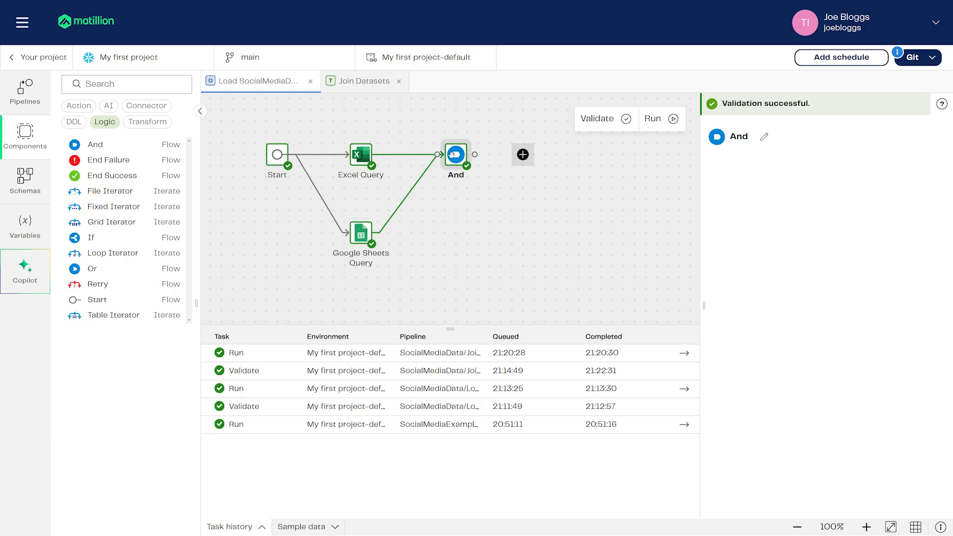
pyautogui.click(522, 155)
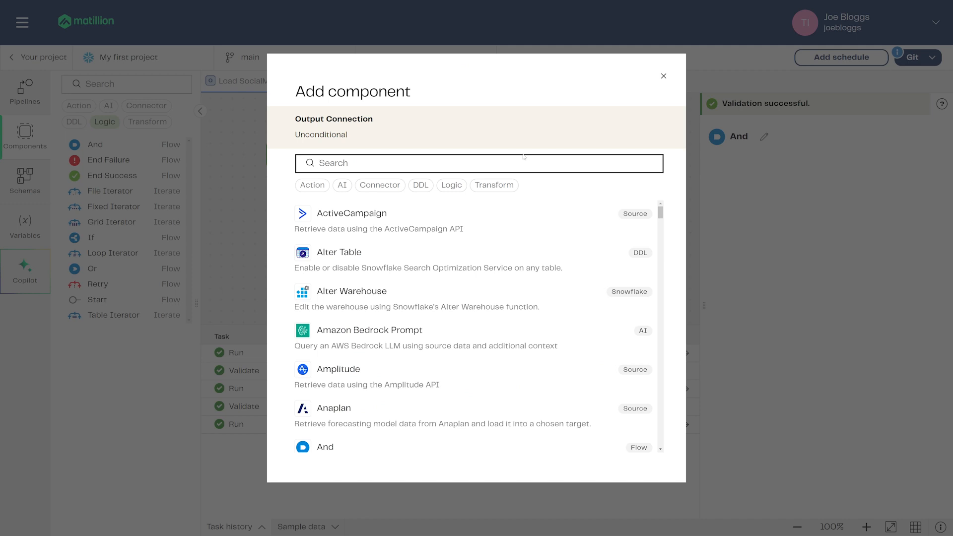
pyautogui.click(494, 186)
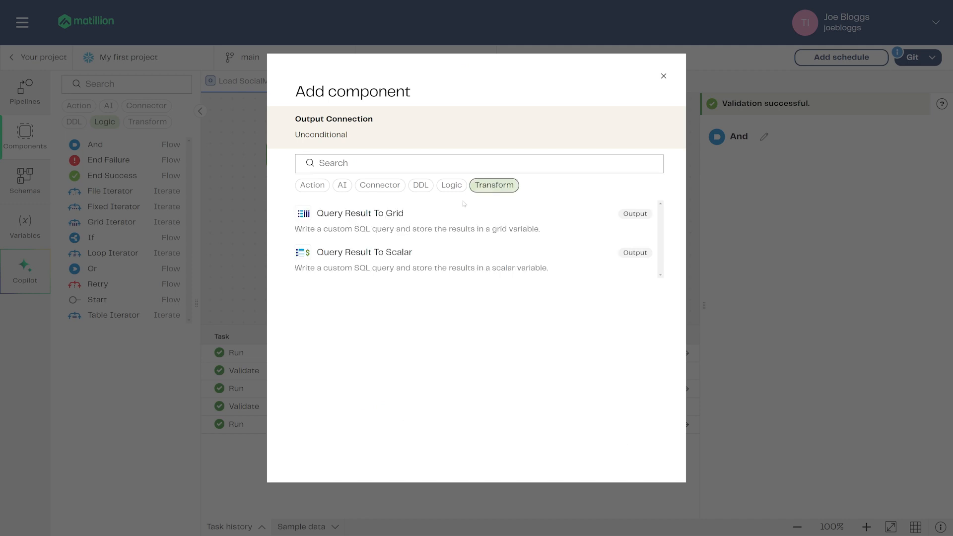
pyautogui.click(493, 189)
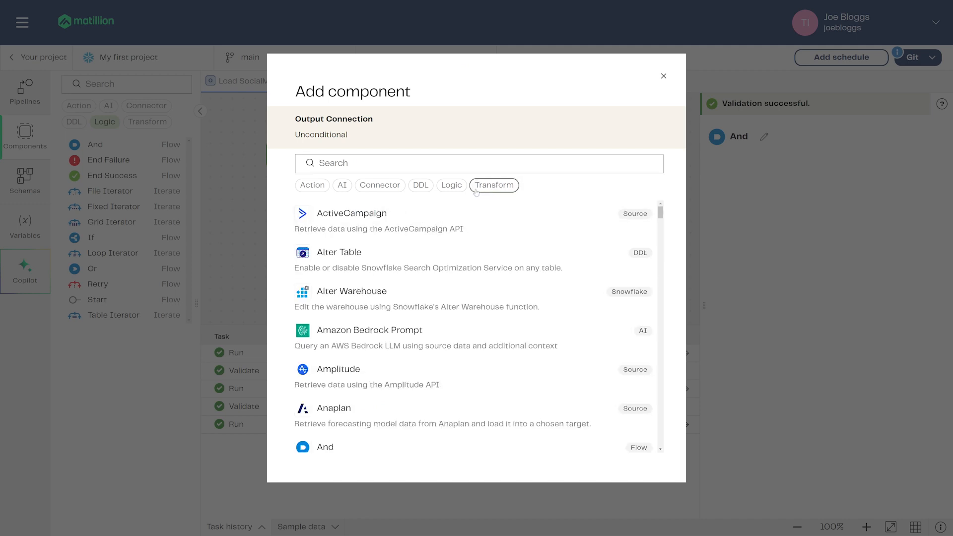
pyautogui.click(412, 164)
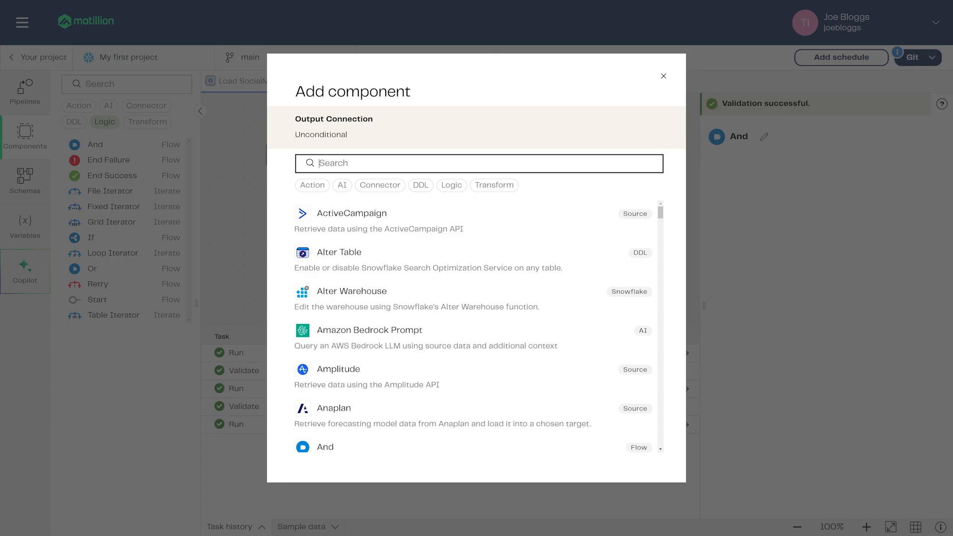
pyautogui.write('Tran')
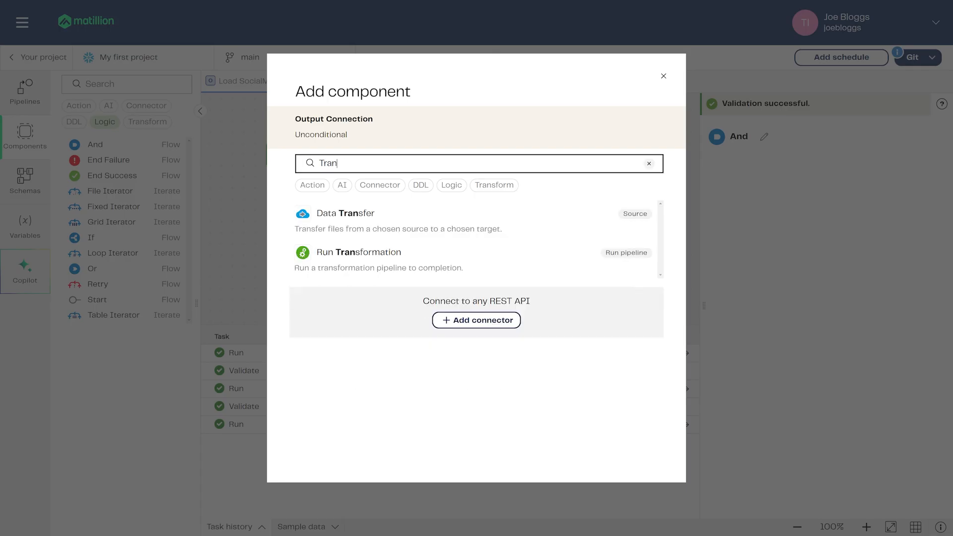
pyautogui.click(385, 252)
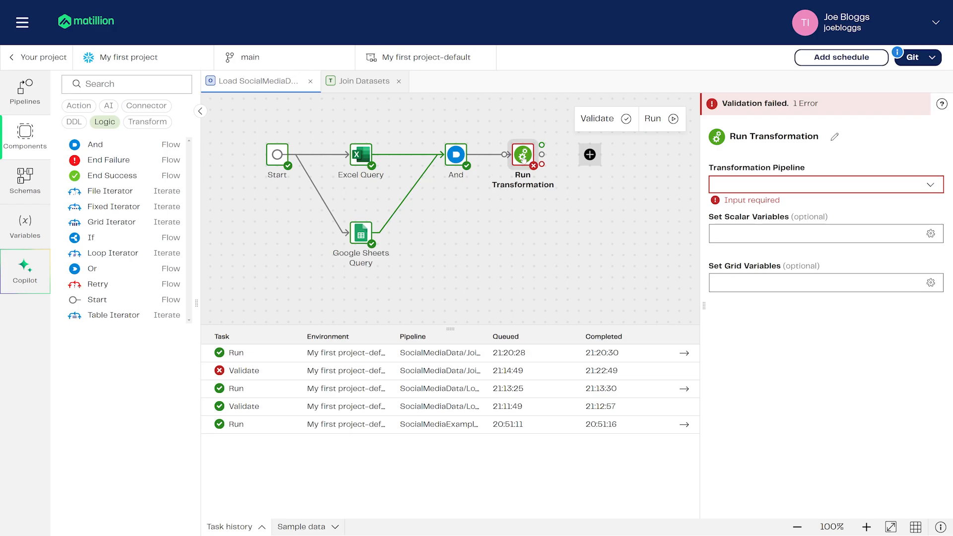
# Set the Run Transformation component's transformation pipeline to SocialMediaData/Join Datasets
pyautogui.click(930, 187)
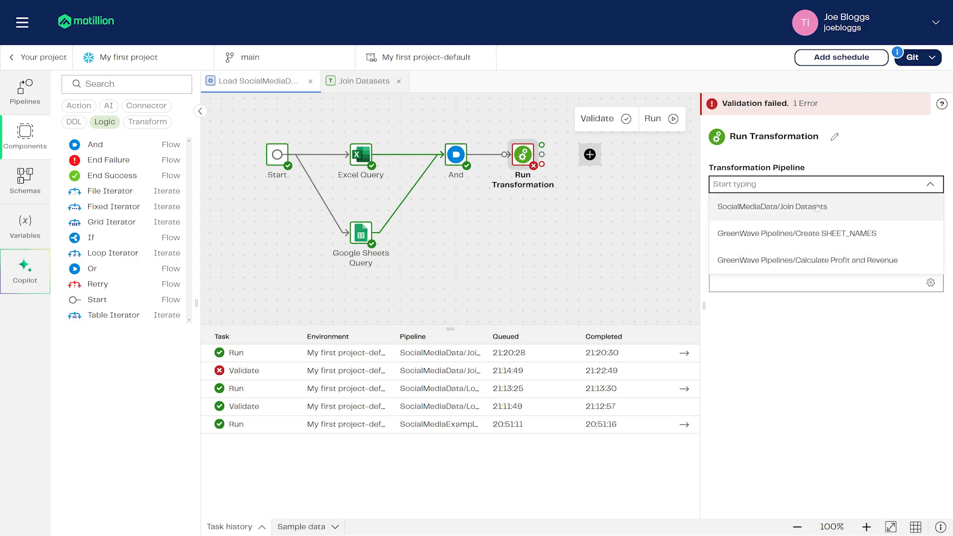
pyautogui.click(787, 208)
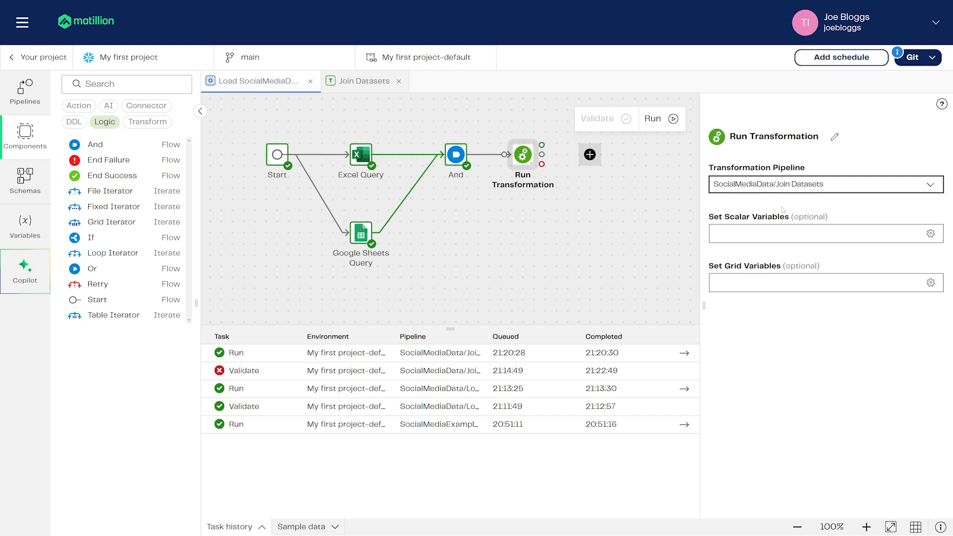
pyautogui.click(609, 216)
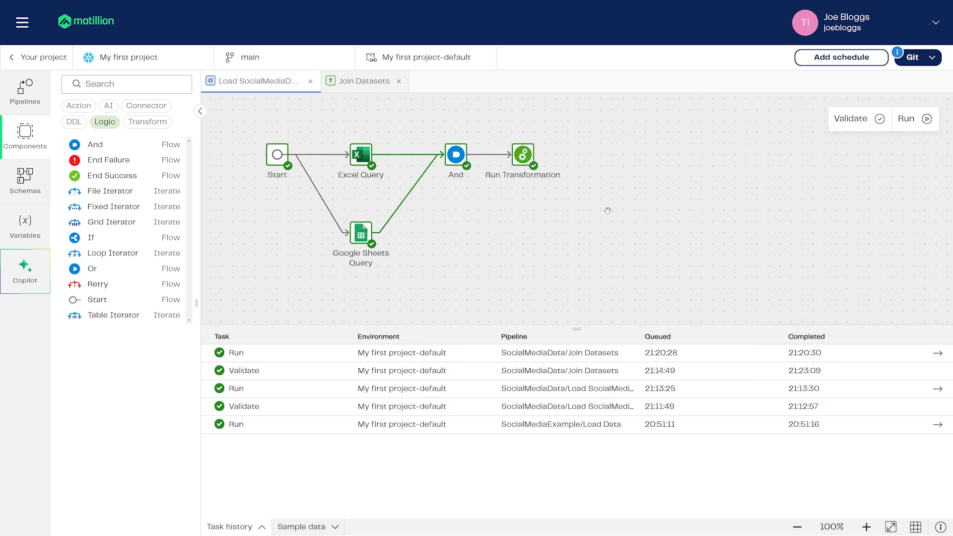
# Run the Load SocialMediaData pipeline and inspect its task details, including the nested entry under Run Transformation
pyautogui.click(904, 131)
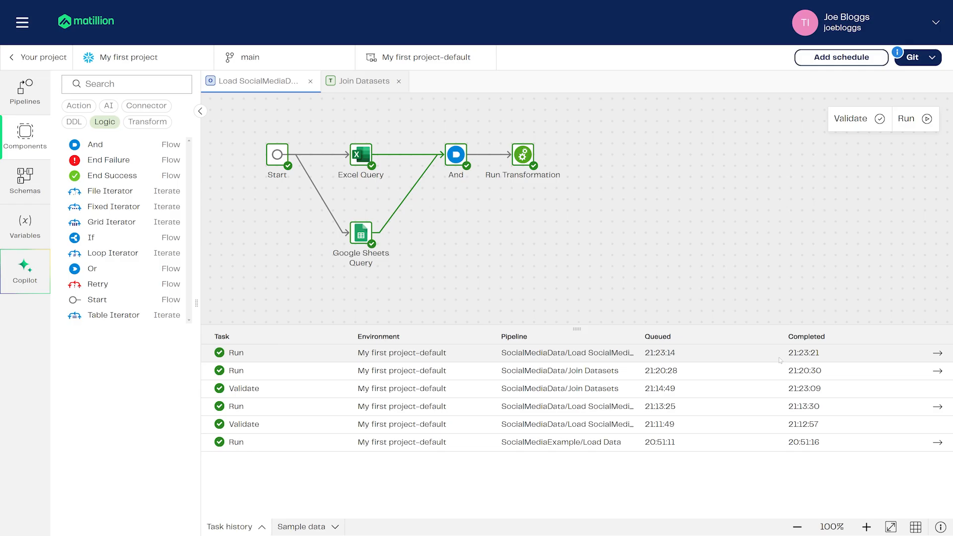
pyautogui.click(937, 353)
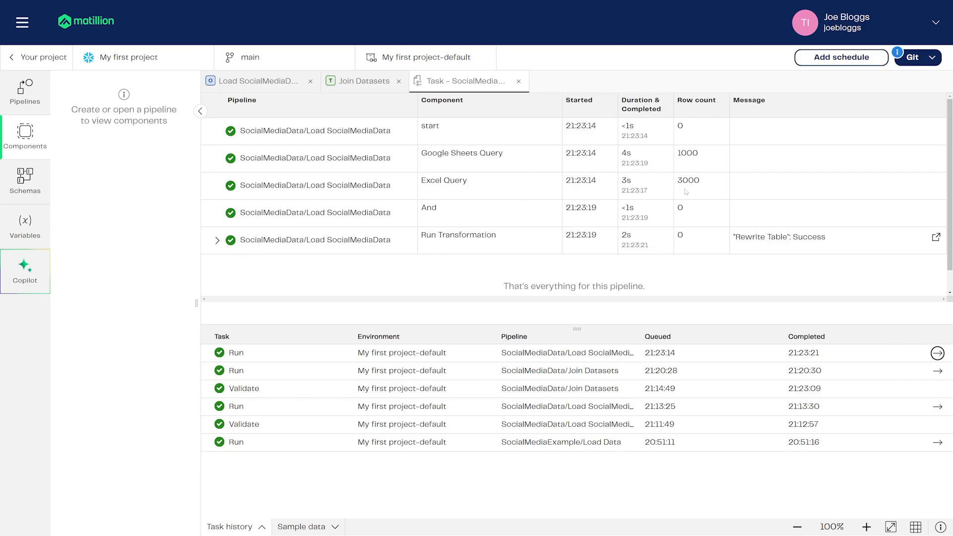
pyautogui.click(217, 240)
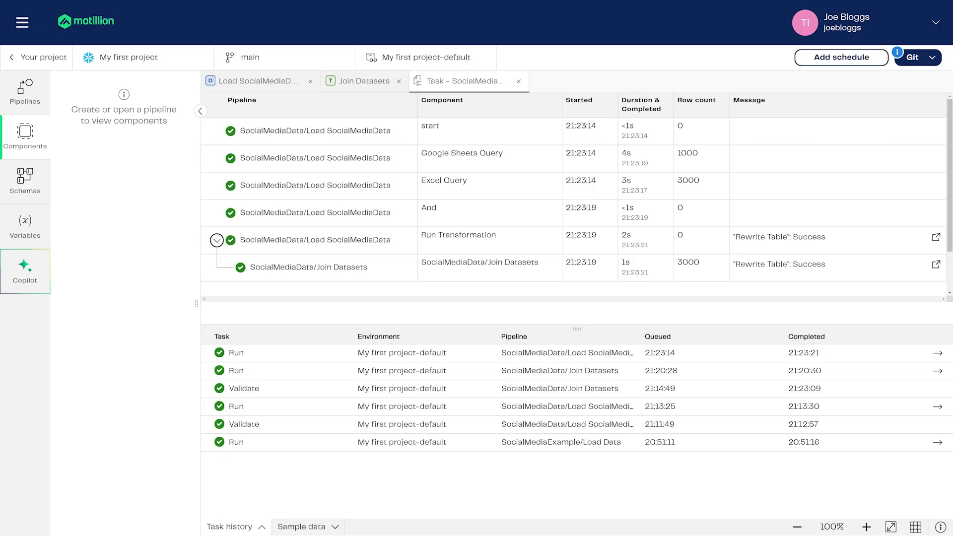
pyautogui.click(519, 82)
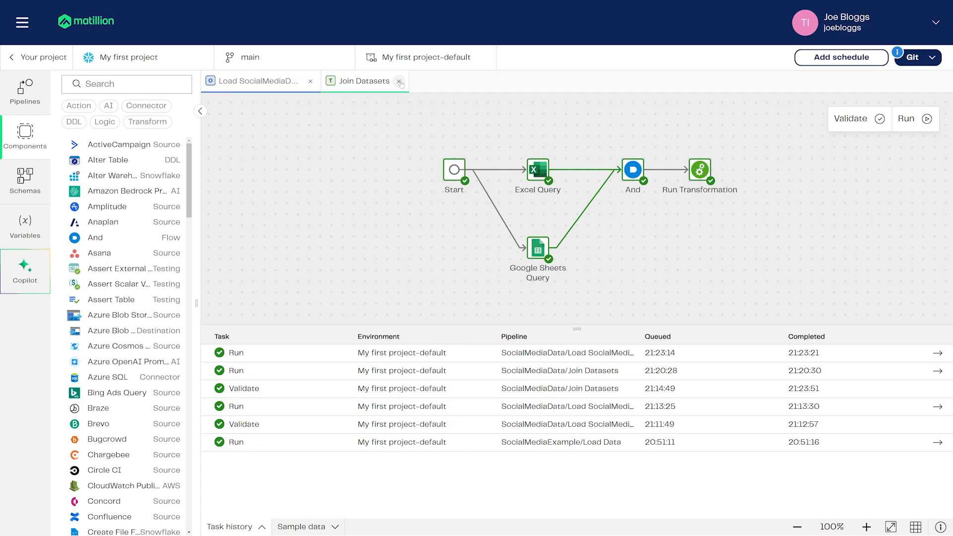
# Commit the pipeline changes to the main branch with the message "Social Media data"
pyautogui.moveTo(683, 253); pyautogui.dragTo(518, 250)
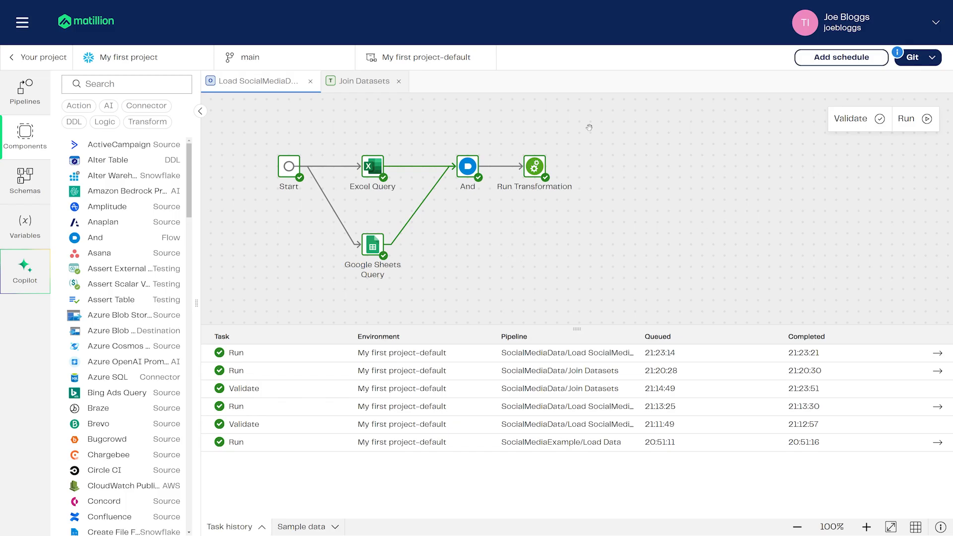
pyautogui.moveTo(484, 241); pyautogui.dragTo(503, 238)
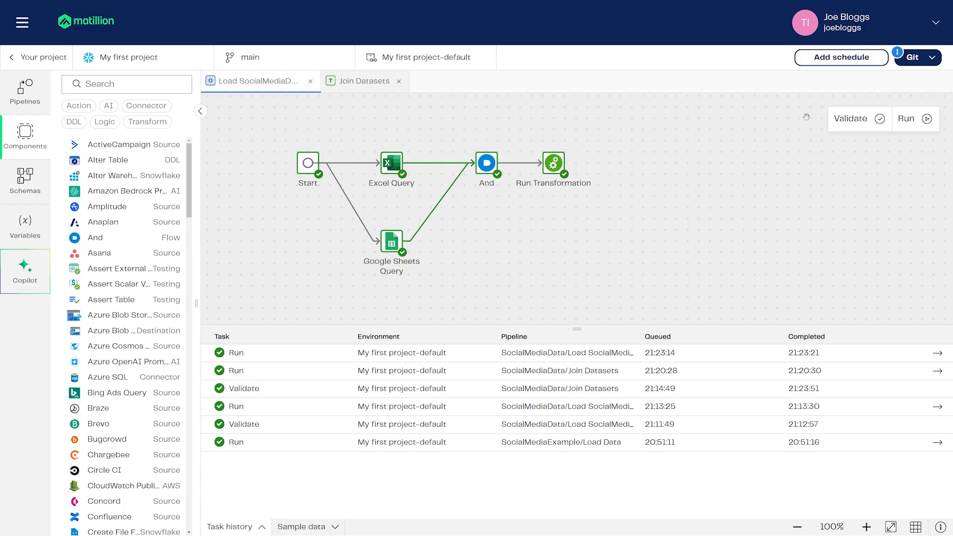
pyautogui.click(916, 60)
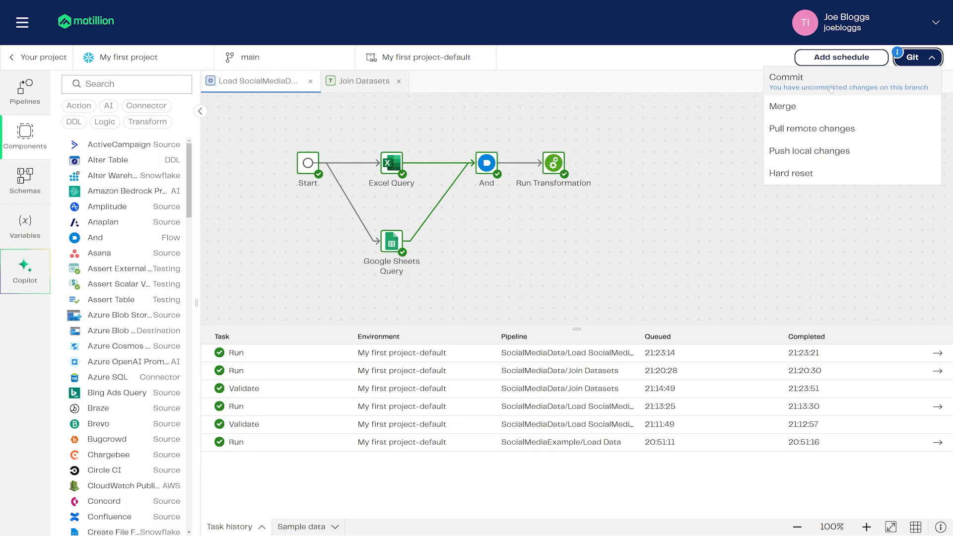
pyautogui.click(831, 88)
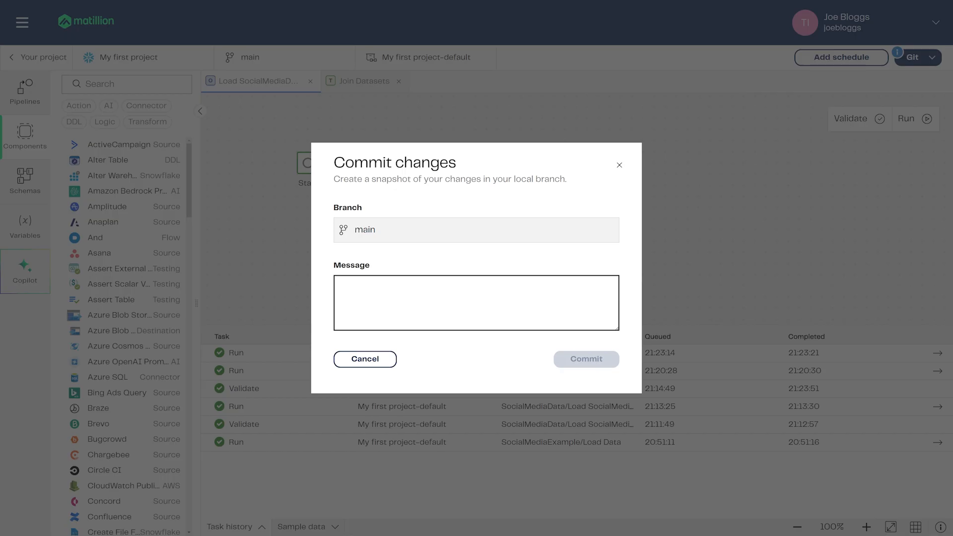
pyautogui.write('Social Media')
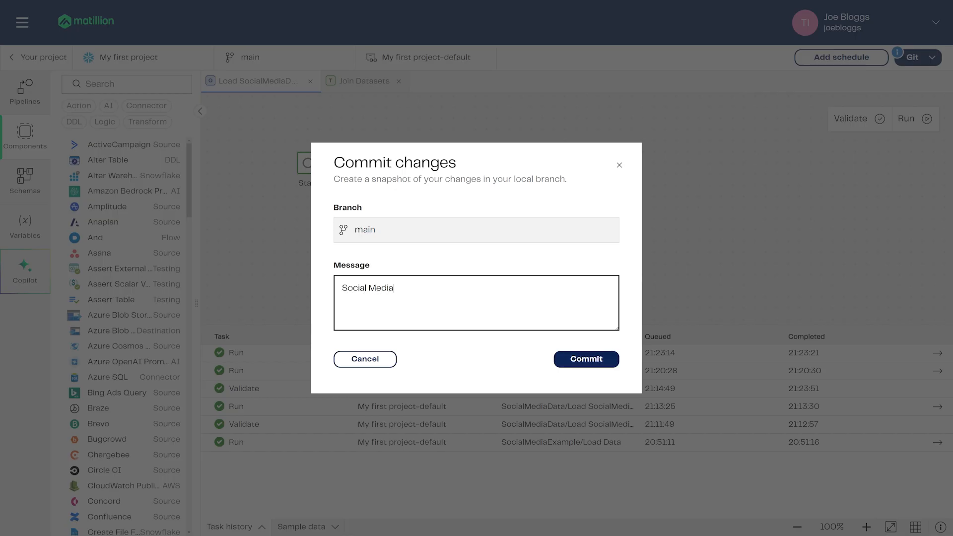
pyautogui.write(' data')
pyautogui.click(578, 360)
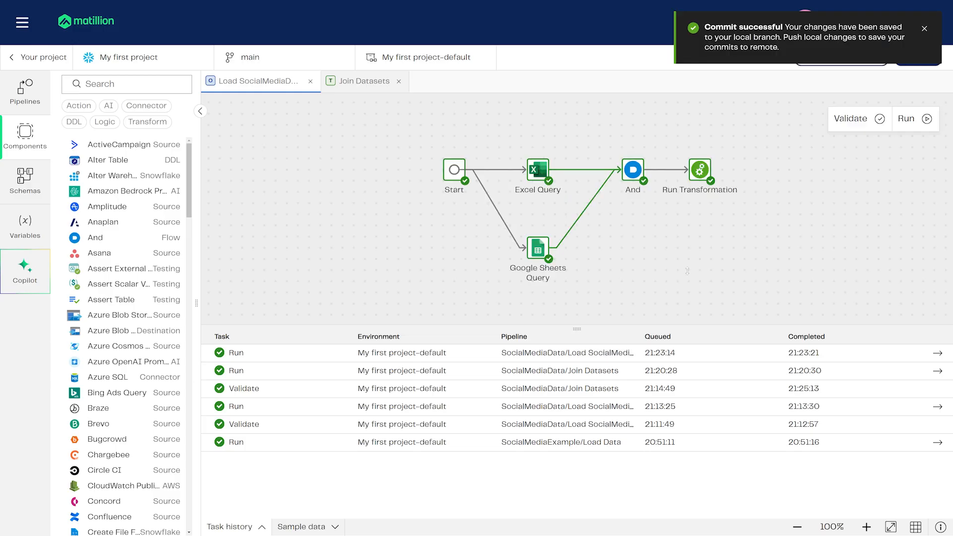
pyautogui.click(924, 28)
# Push the local commits to the remote repository and publish the branch for the My first project-default environment
pyautogui.click(913, 57)
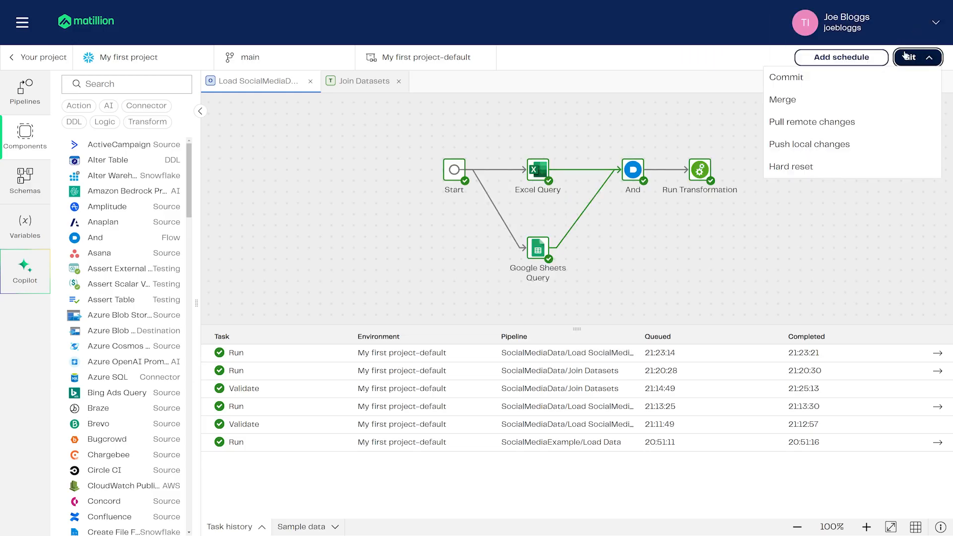
pyautogui.click(819, 145)
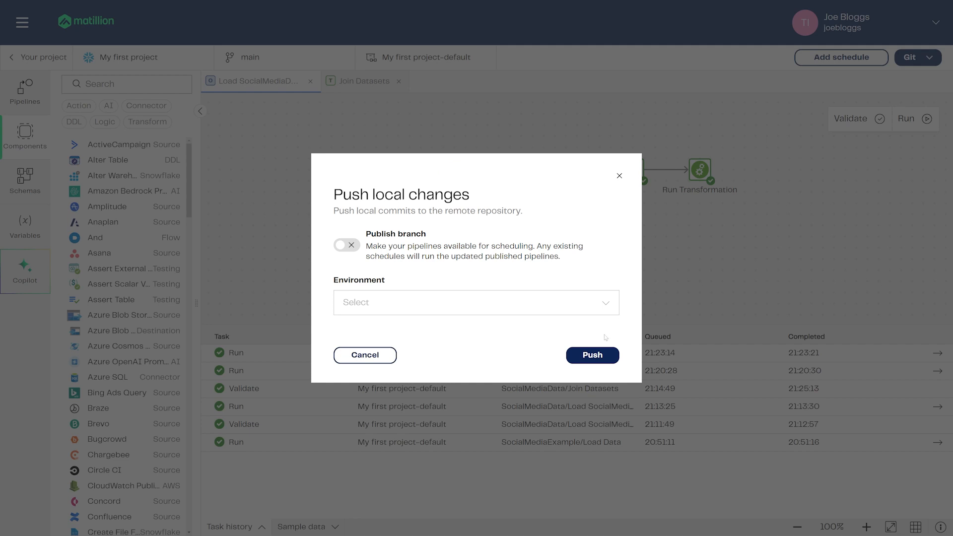
pyautogui.click(353, 246)
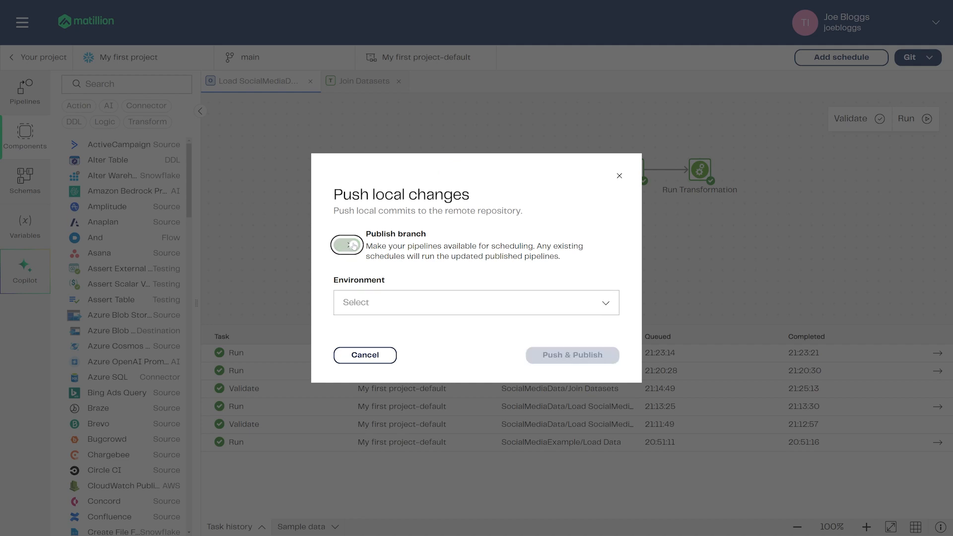
pyautogui.click(387, 300)
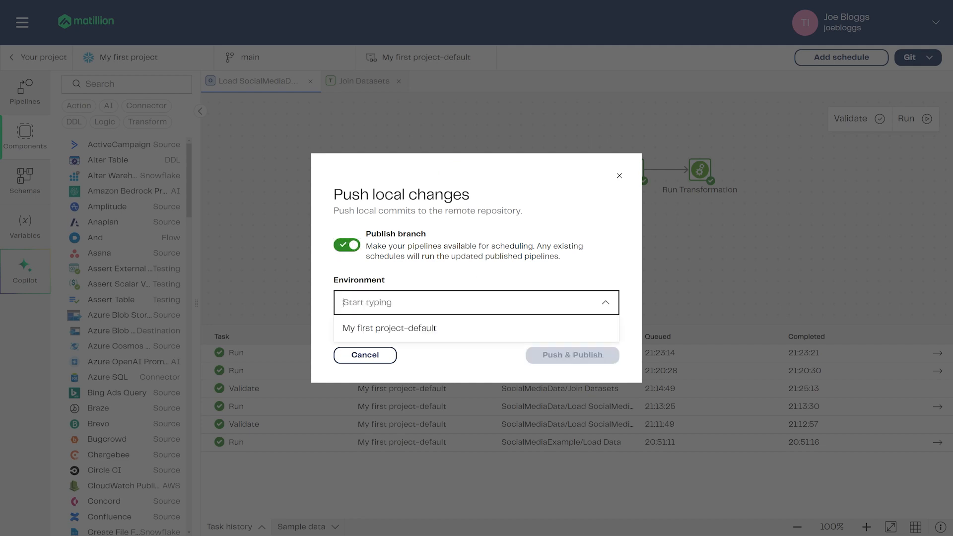
pyautogui.click(461, 329)
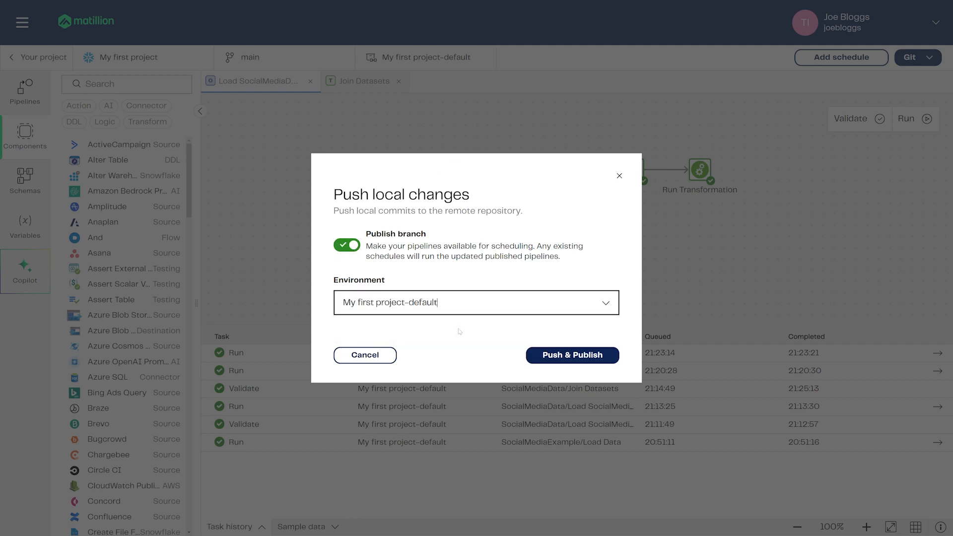
pyautogui.click(585, 358)
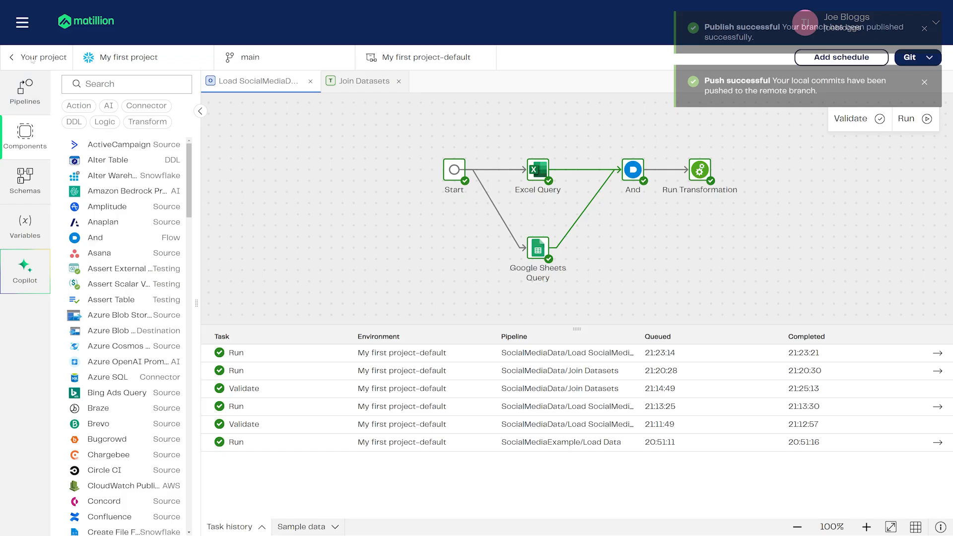
# Start a project schedule named SocialMediaWeekly for the published SocialMediaData/Load SocialMediaData pipeline in the My first project-default environment
pyautogui.click(16, 58)
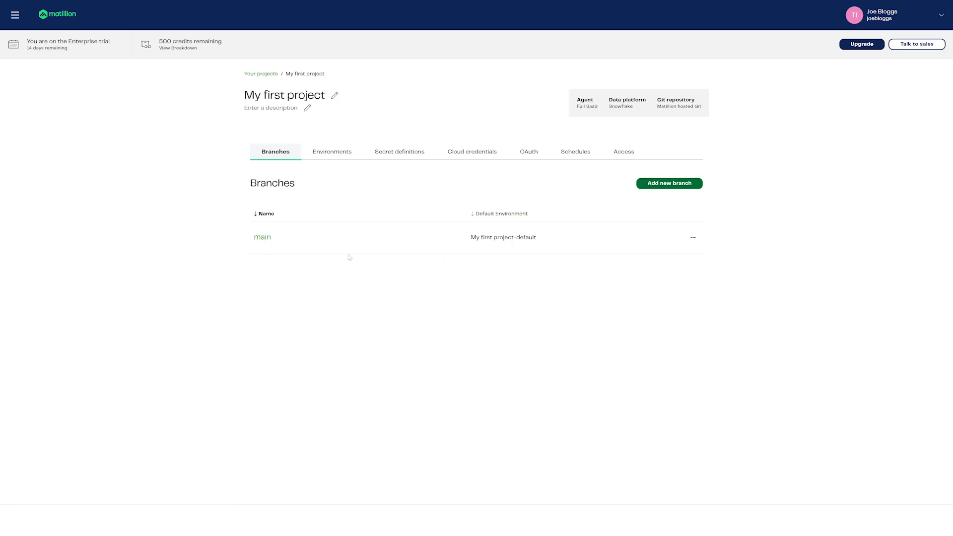
pyautogui.click(337, 157)
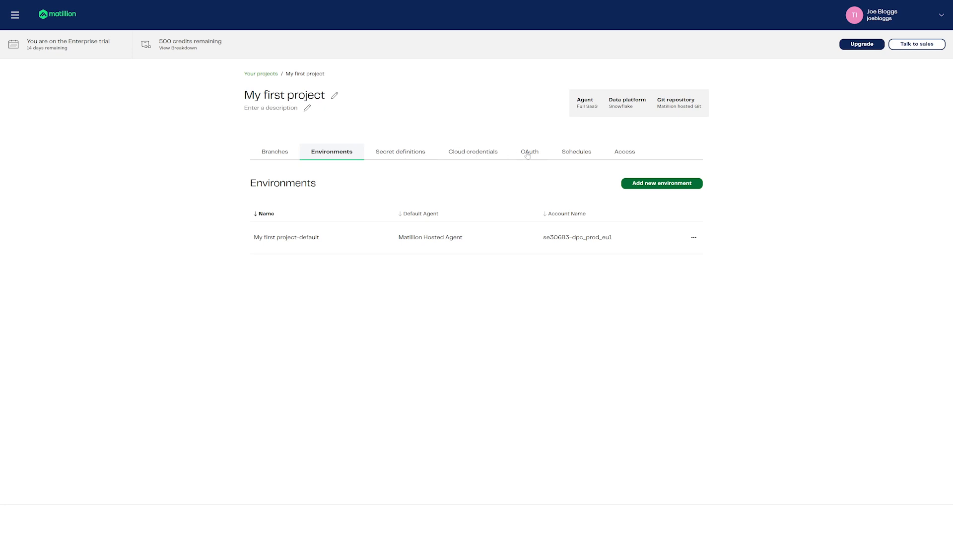
pyautogui.click(573, 155)
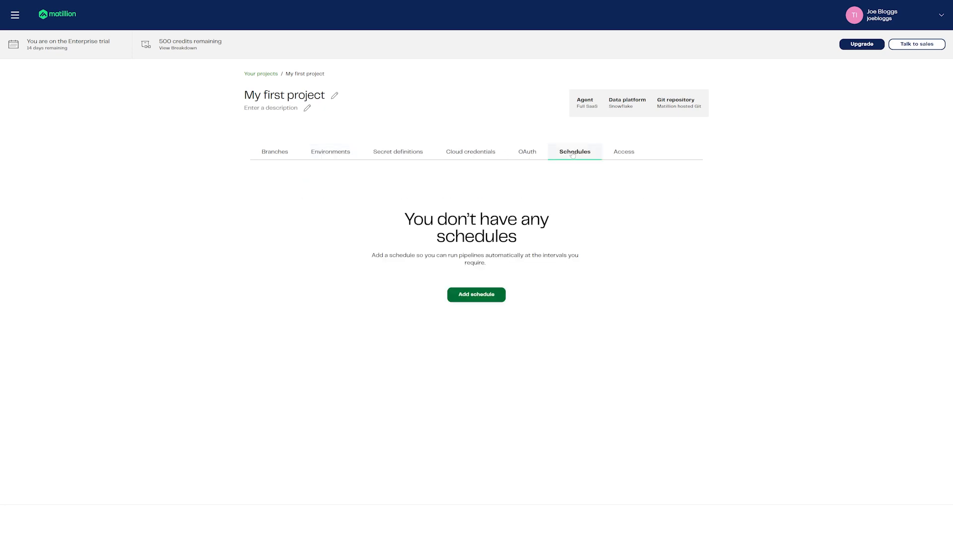
pyautogui.click(471, 298)
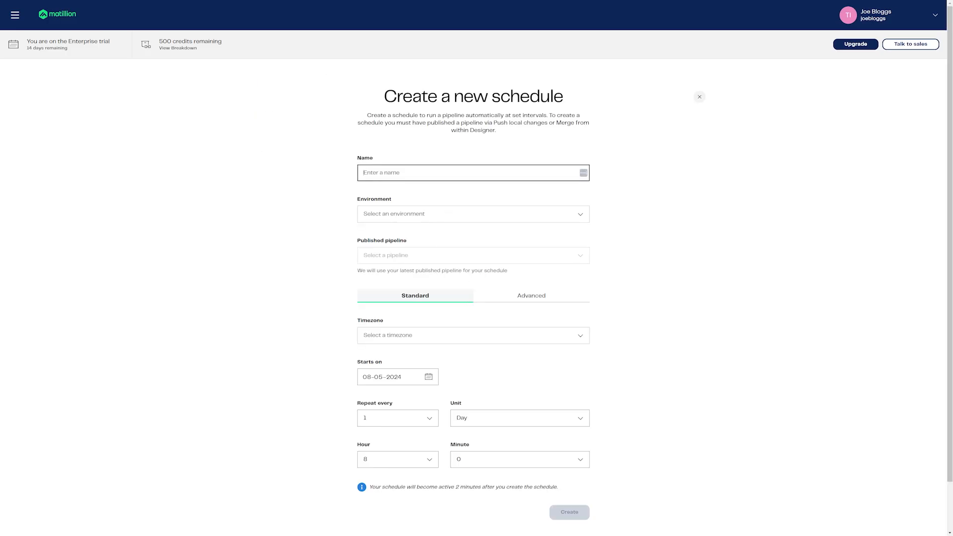
pyautogui.write('SocialMediaWeekly')
pyautogui.click(447, 214)
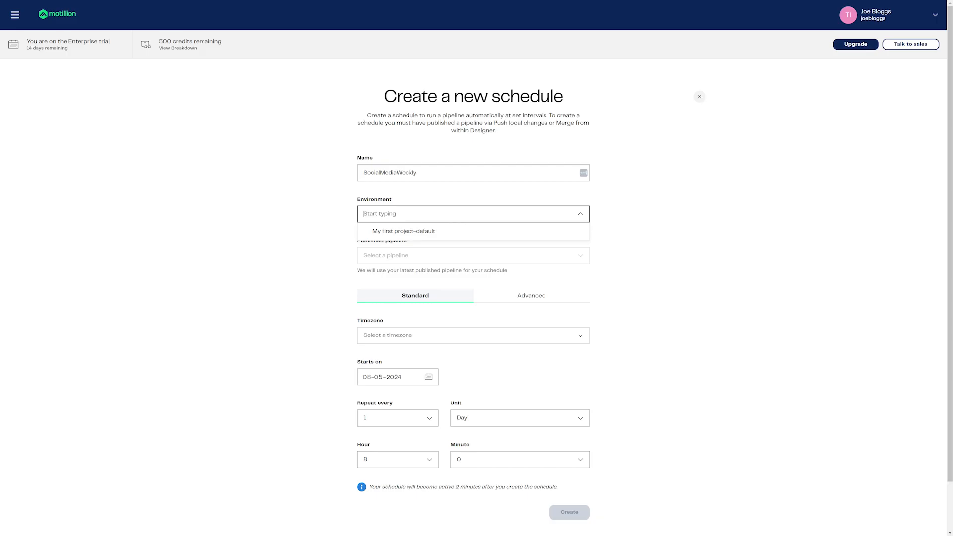
pyautogui.click(446, 230)
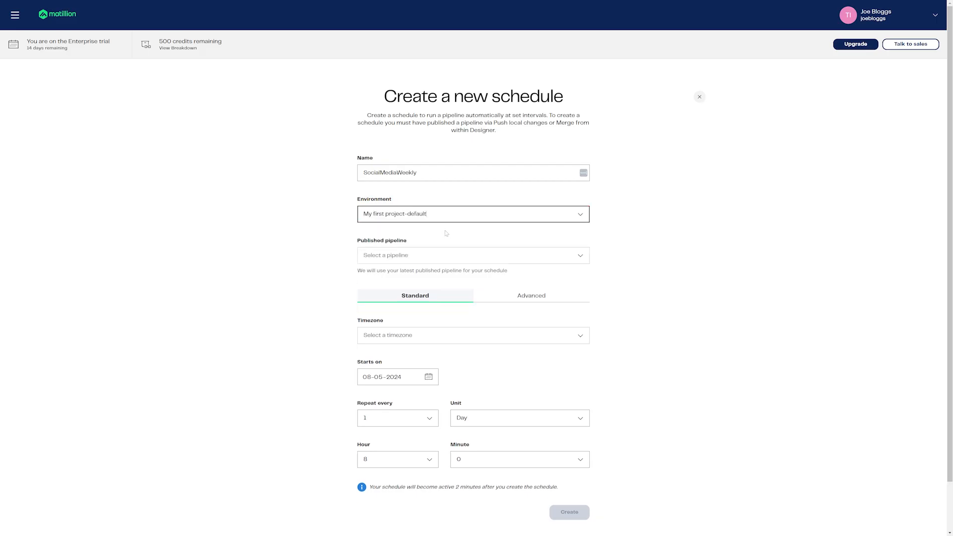
pyautogui.click(447, 255)
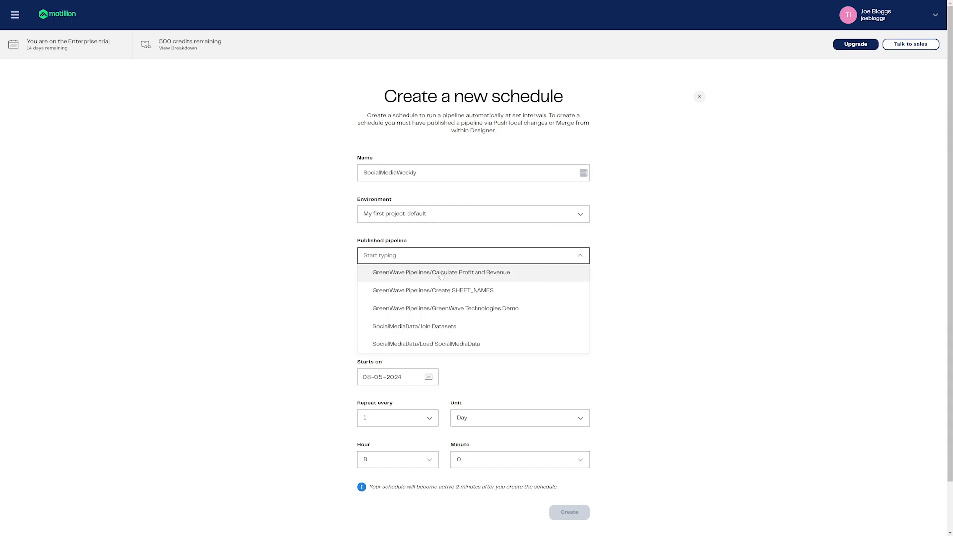
pyautogui.click(439, 347)
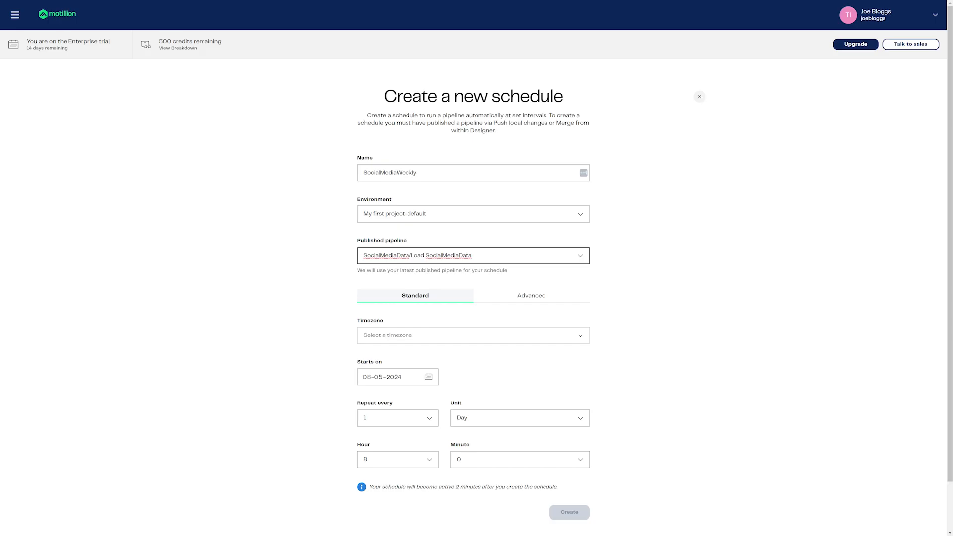
# Set the new schedule's timezone to Europe/London
pyautogui.scroll(-1, 544, 274)
pyautogui.click(545, 281)
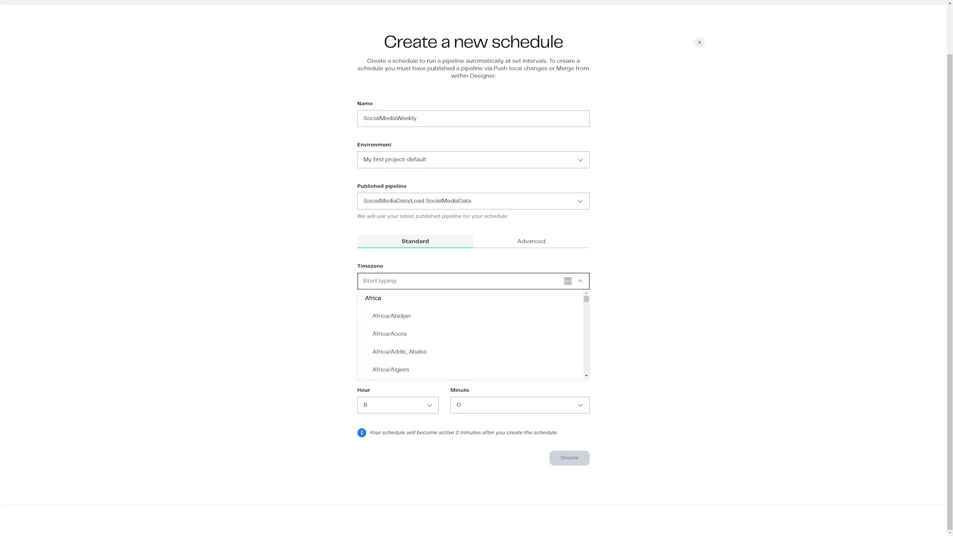
pyautogui.write('London')
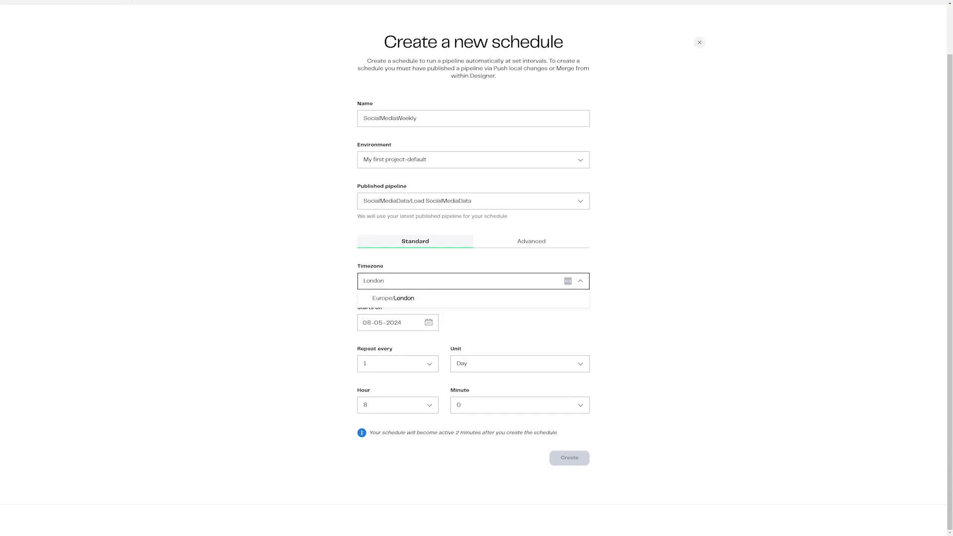
pyautogui.click(530, 301)
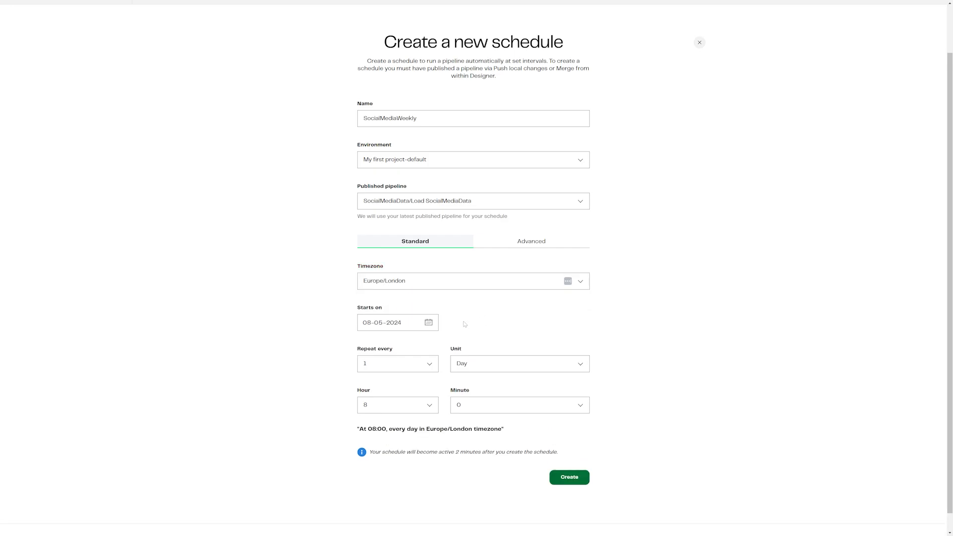
# Set the schedule to repeat every 7 days at hour 2 and create it
pyautogui.click(429, 364)
pyautogui.scroll(-1, 402, 407)
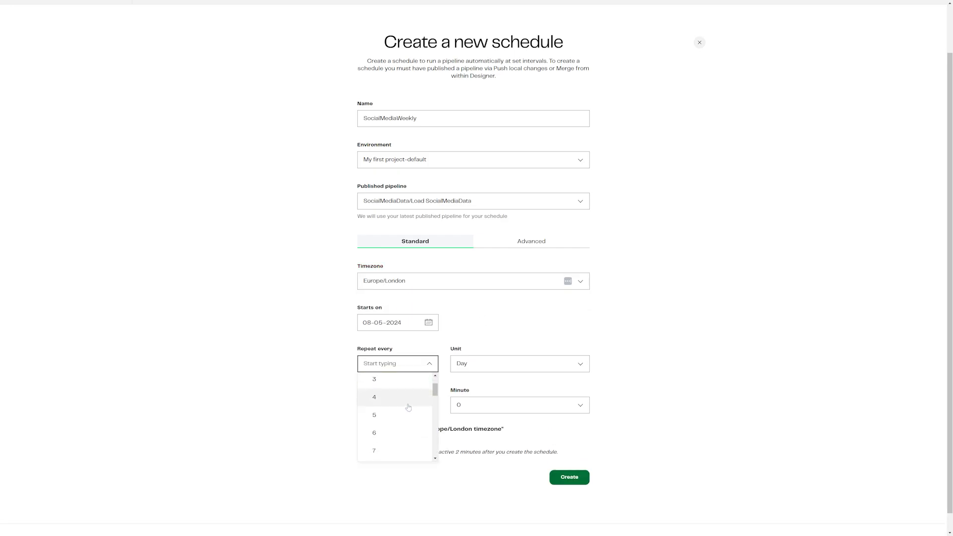
pyautogui.click(397, 447)
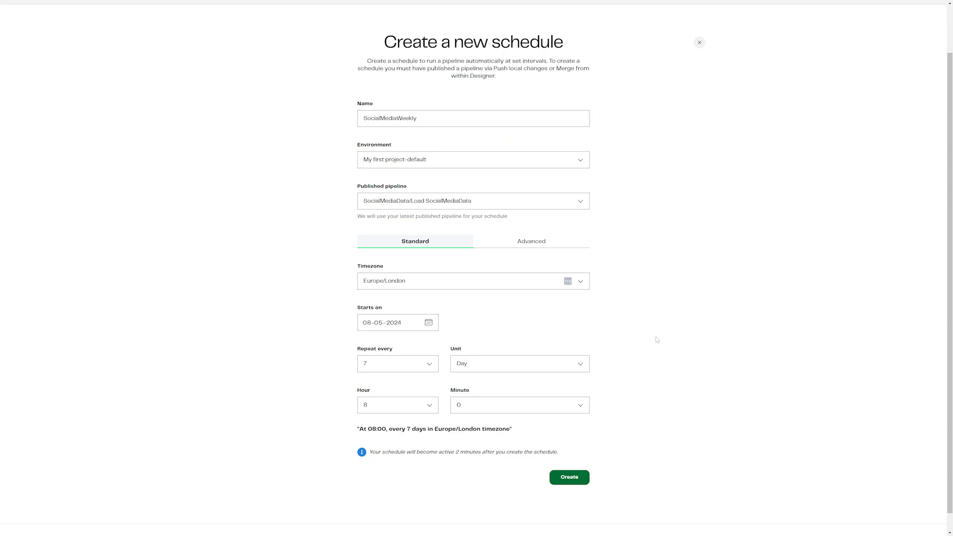
pyautogui.click(404, 405)
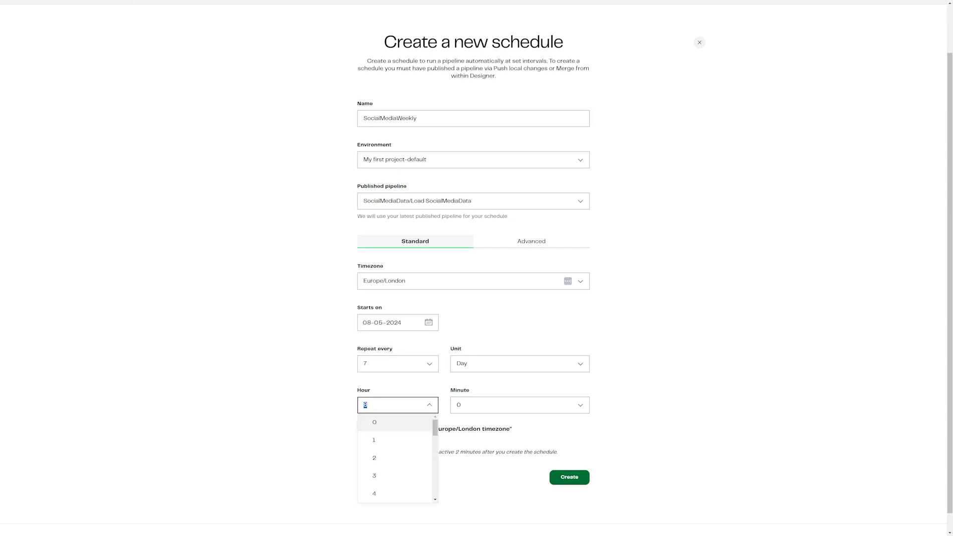
pyautogui.click(409, 459)
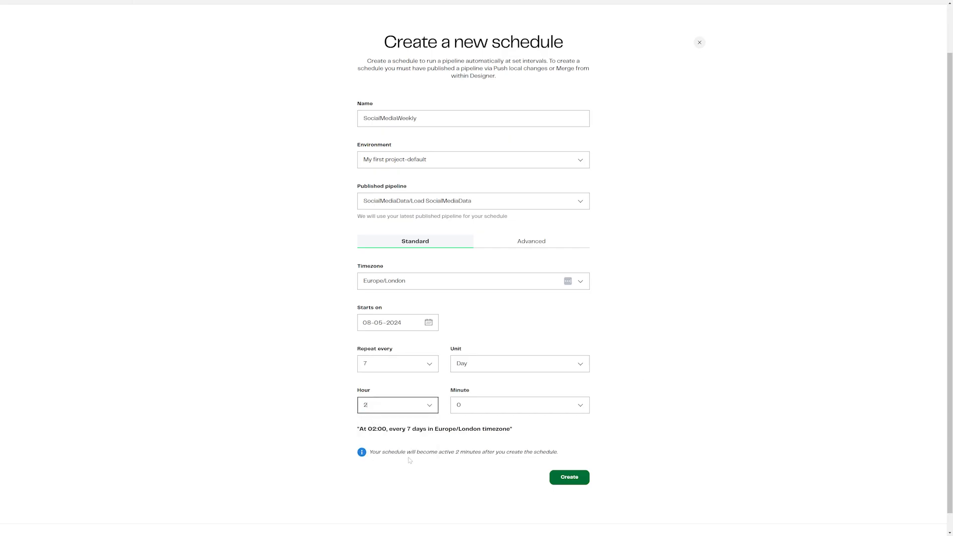
pyautogui.click(571, 477)
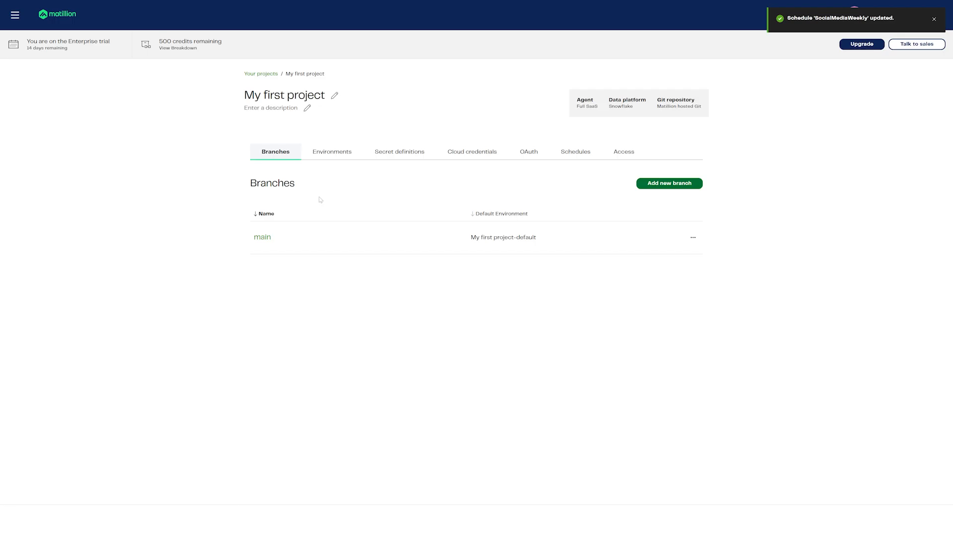
# View the account's pipeline runs and their history for the Data Productivity Cloud
pyautogui.click(13, 14)
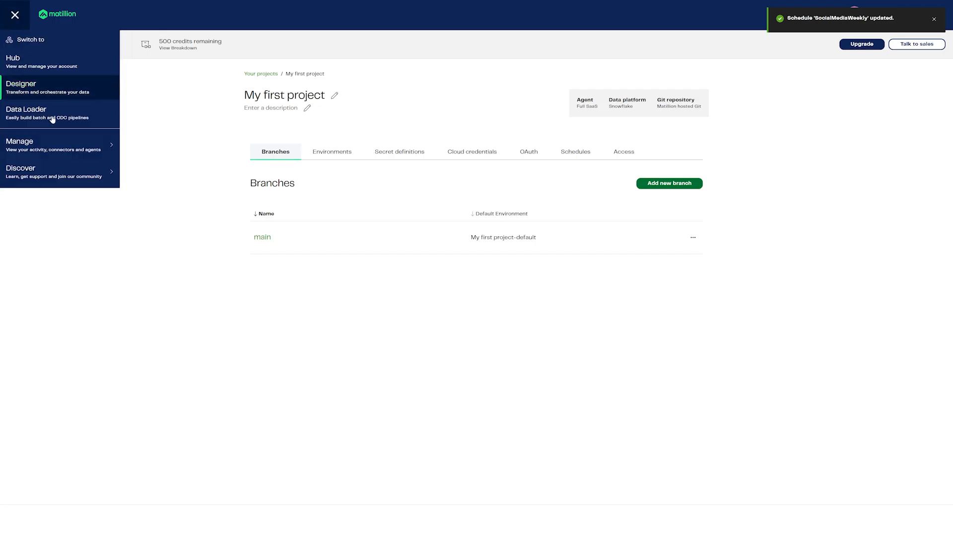
pyautogui.click(67, 144)
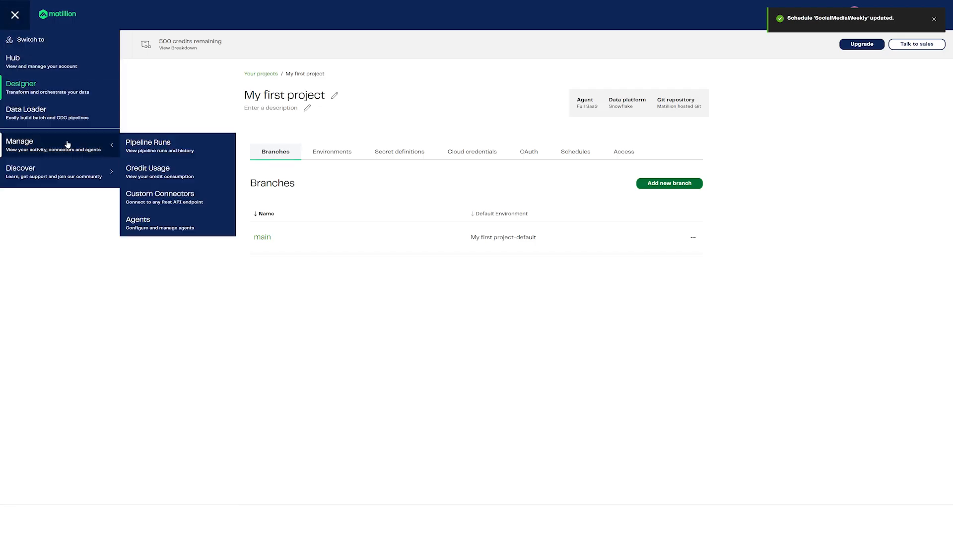
pyautogui.click(152, 147)
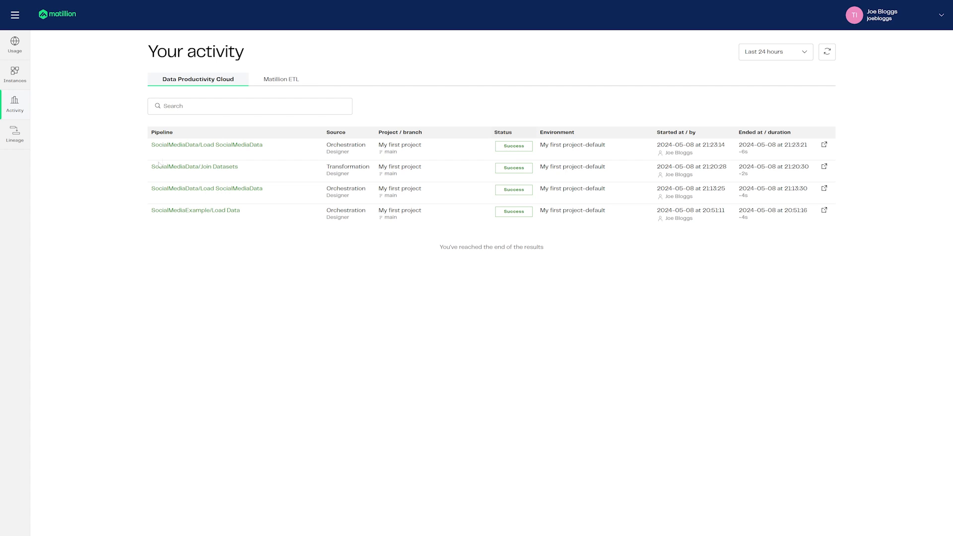
# Open the data lineage of the socialmedia_output table and expand the columns of socialmedia_output, posts and users
pyautogui.click(18, 141)
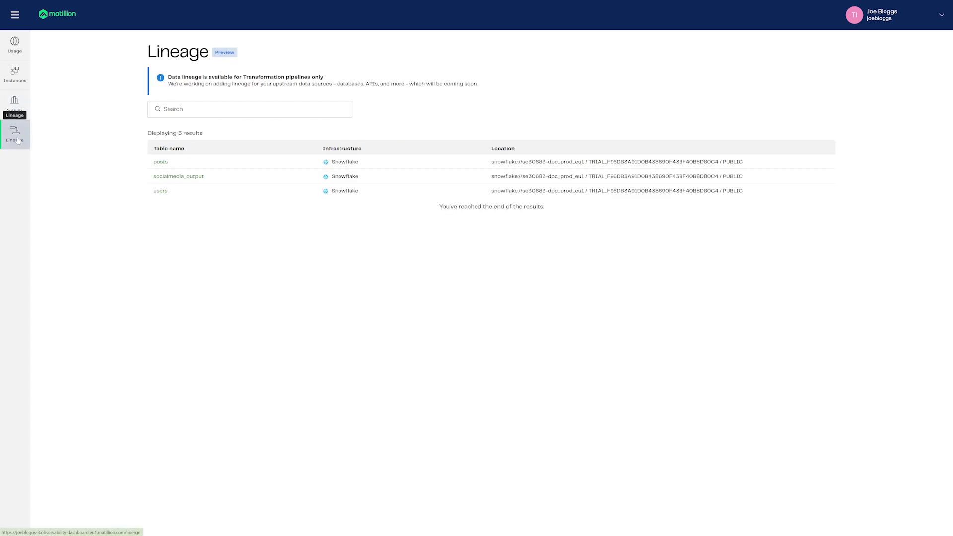
pyautogui.click(164, 176)
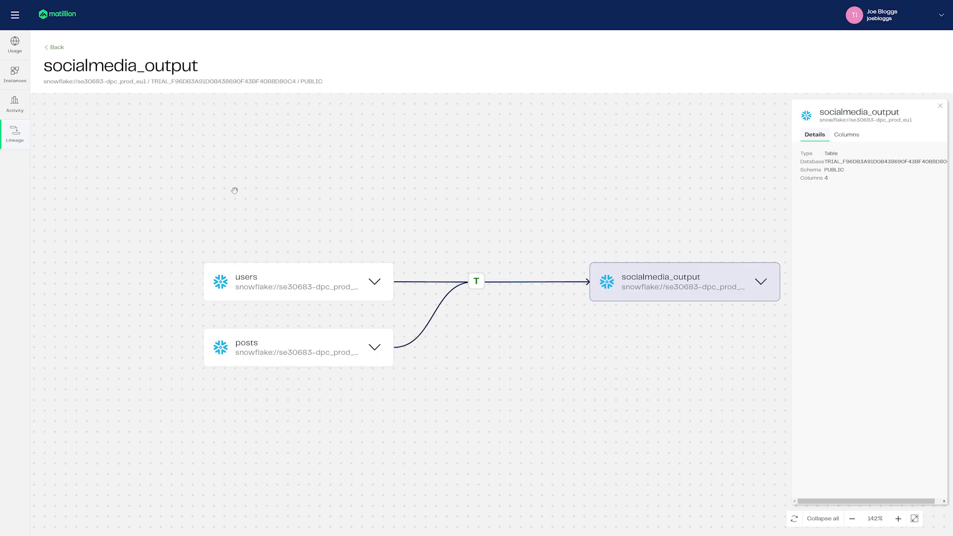
pyautogui.click(761, 282)
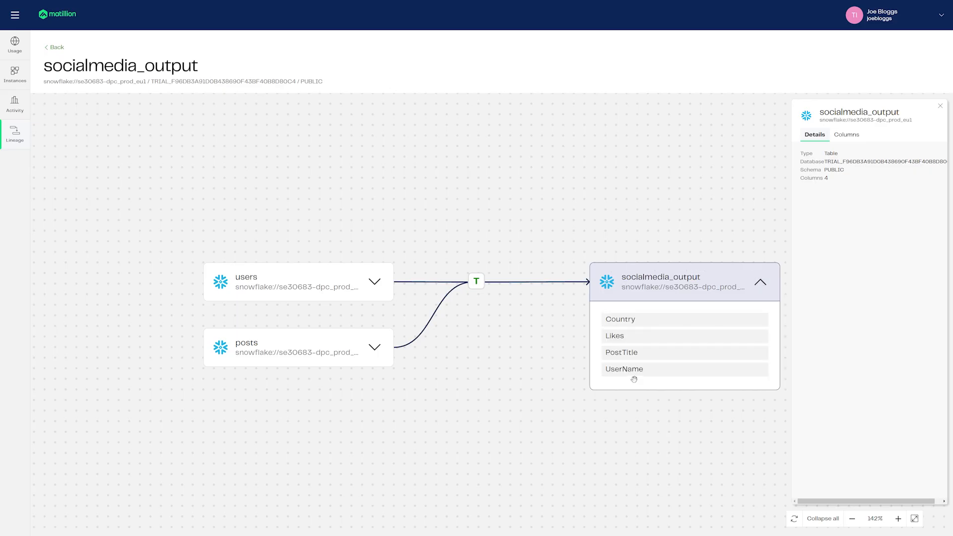
pyautogui.click(375, 347)
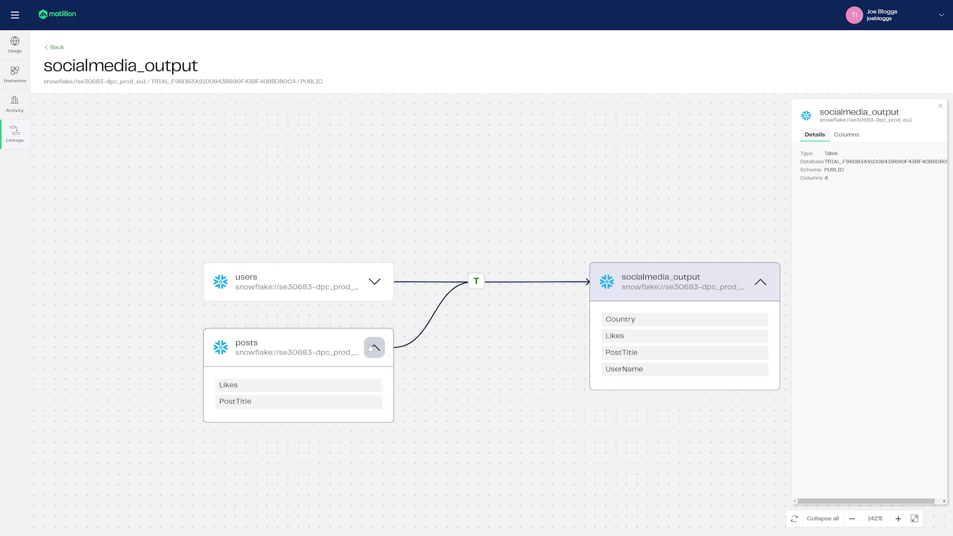
pyautogui.click(375, 283)
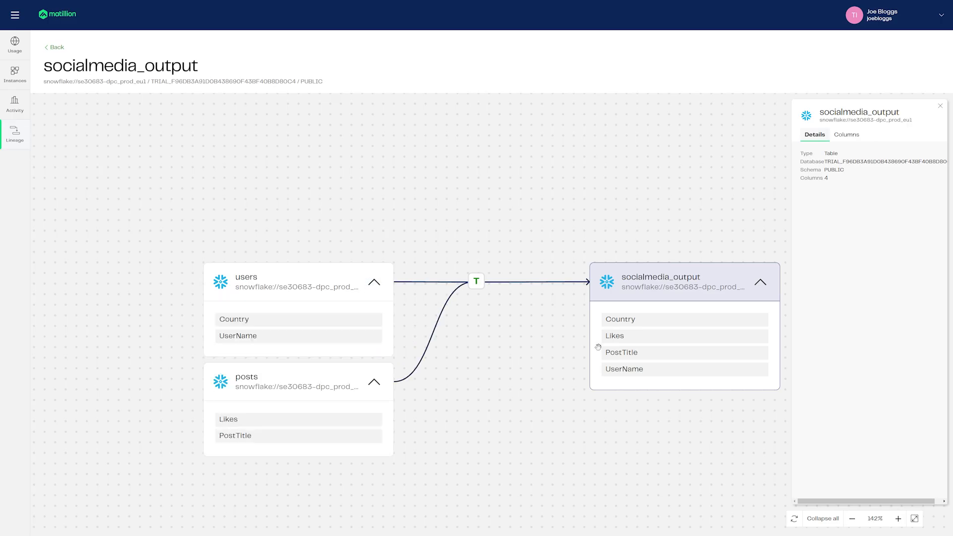
# Trace the source of the Likes, PostTitle, UserName and Country columns of socialmedia_output in the lineage graph
pyautogui.click(629, 343)
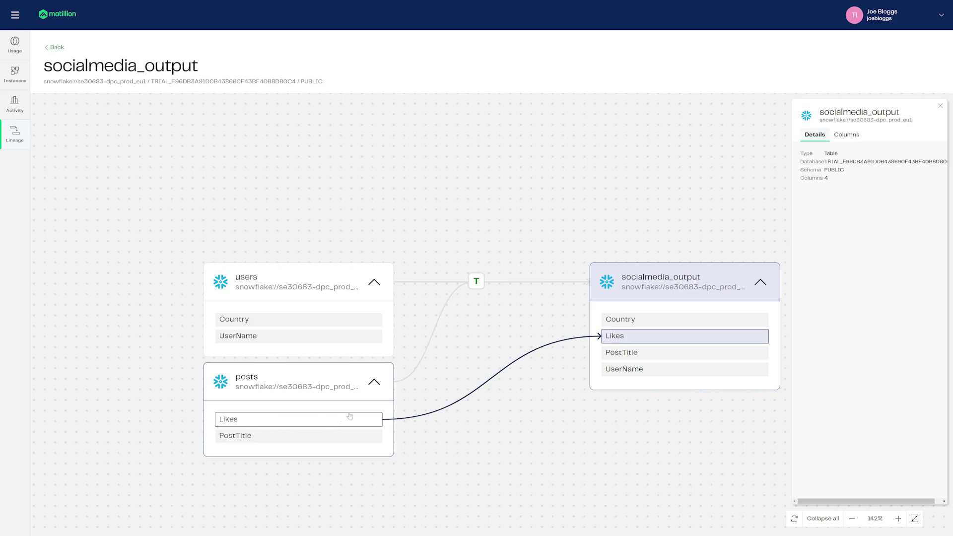
pyautogui.click(619, 355)
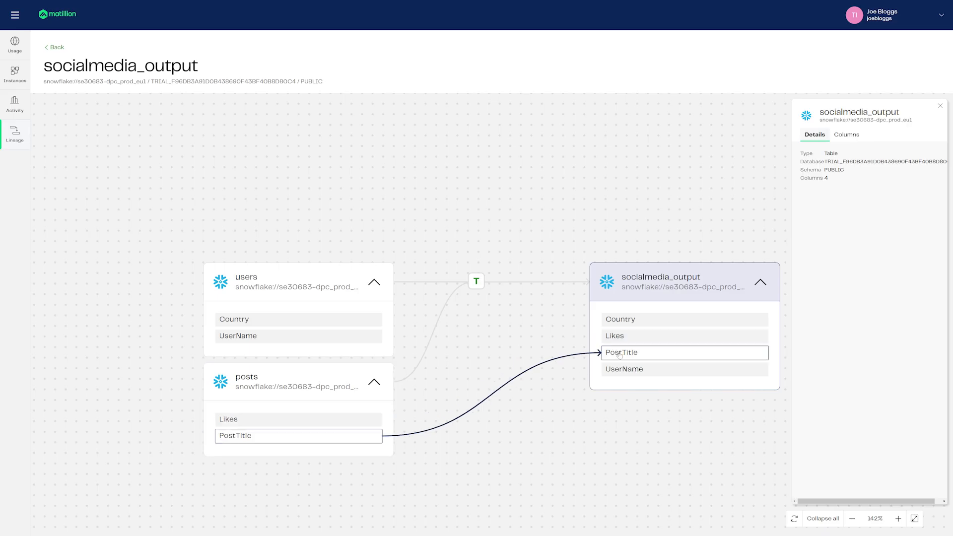
pyautogui.click(619, 370)
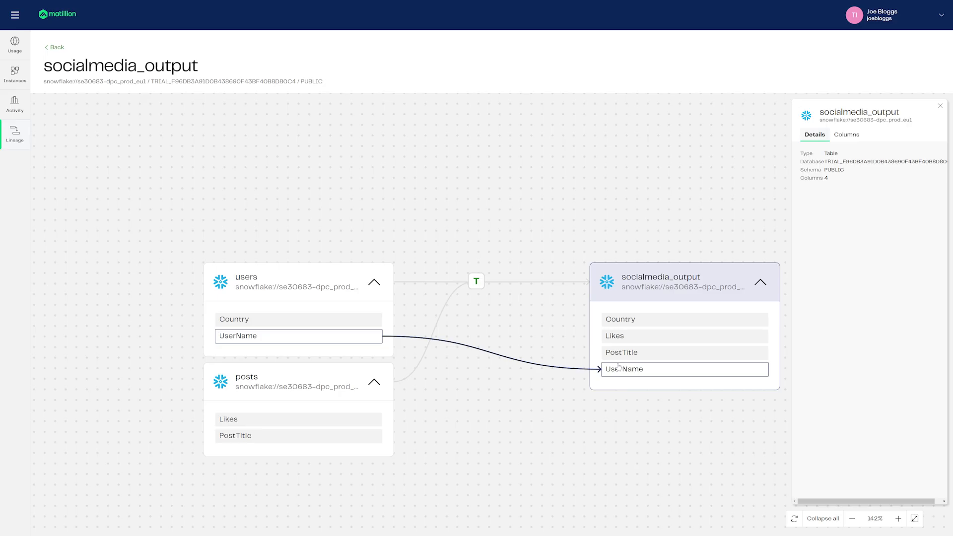
pyautogui.click(624, 322)
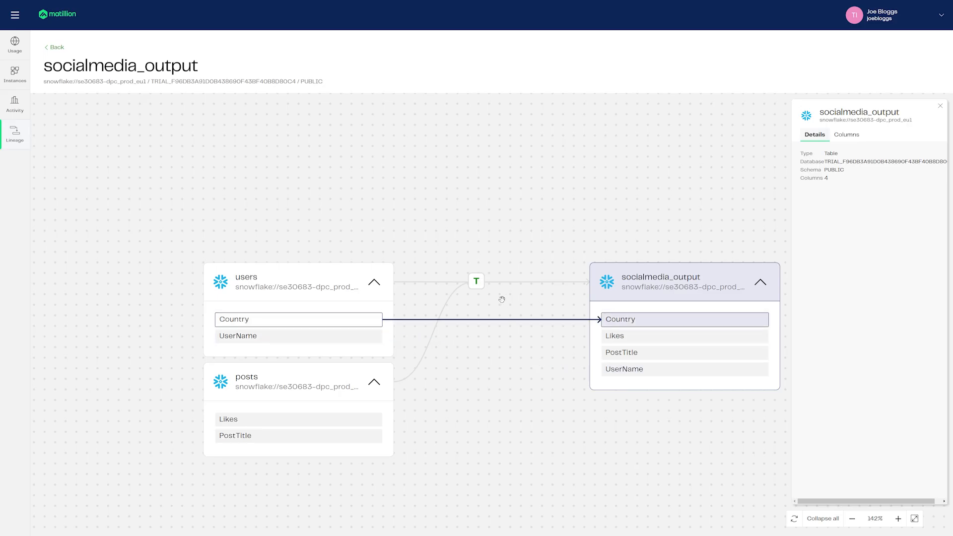
# View the details of the transformation linking the lineage tables, then collapse socialmedia_output and clear the selection
pyautogui.click(474, 281)
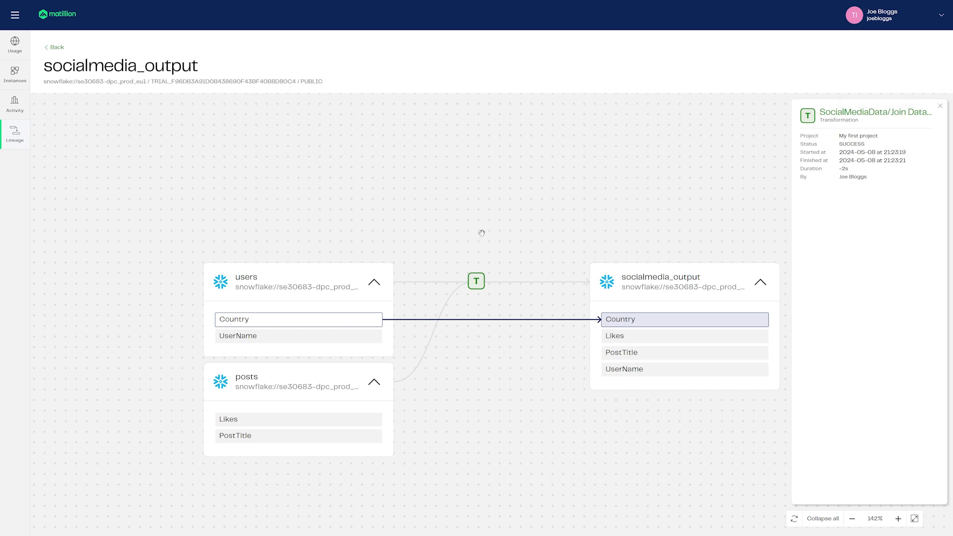
pyautogui.moveTo(497, 236); pyautogui.dragTo(423, 182)
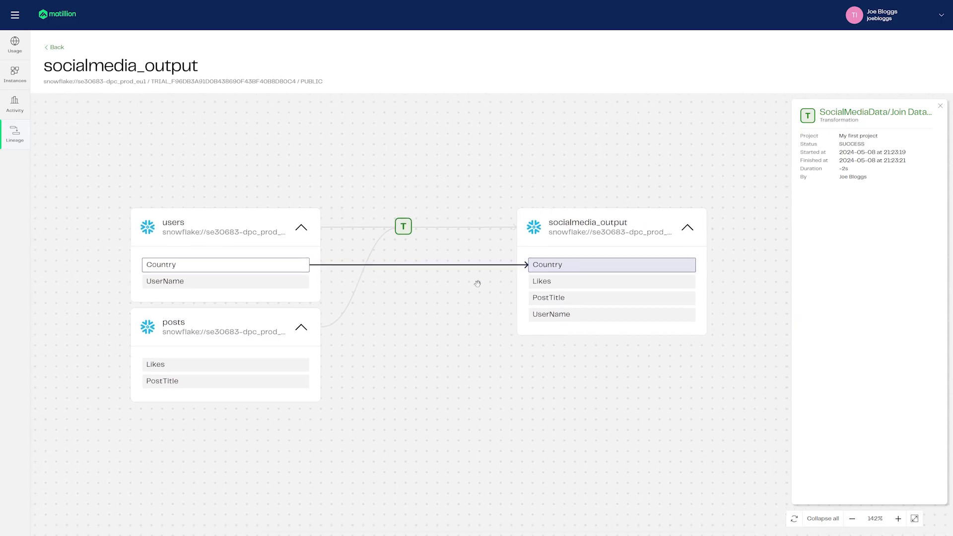
pyautogui.click(688, 229)
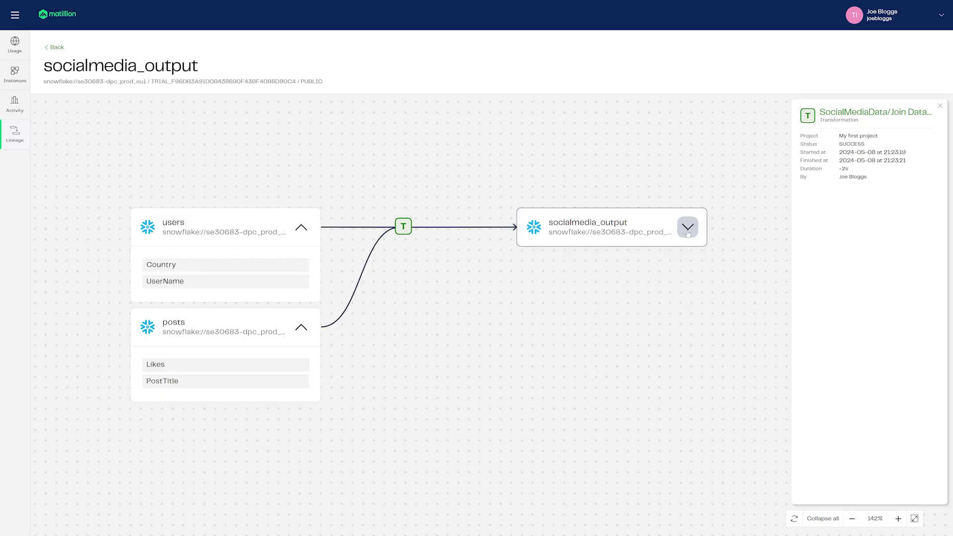
pyautogui.click(563, 301)
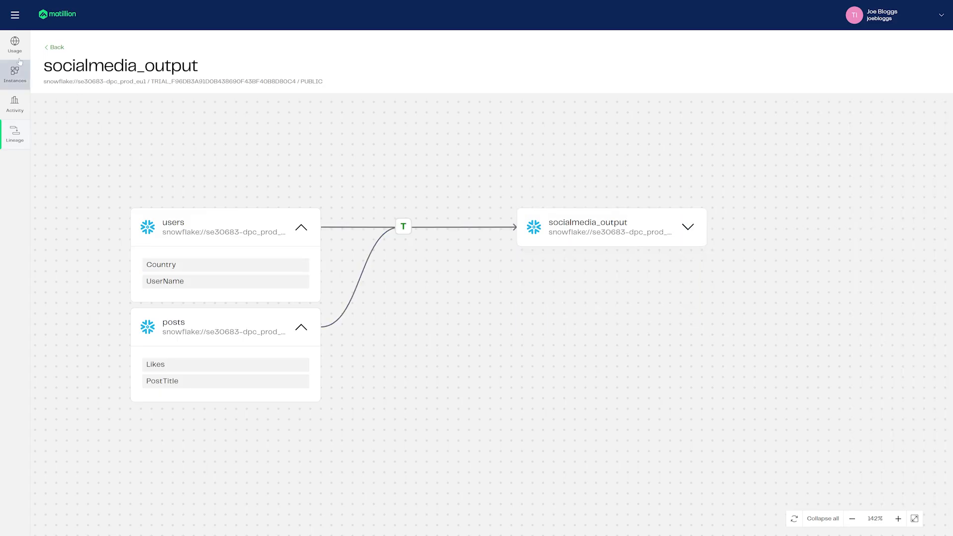
# Switch from the lineage view back to Designer
pyautogui.click(15, 16)
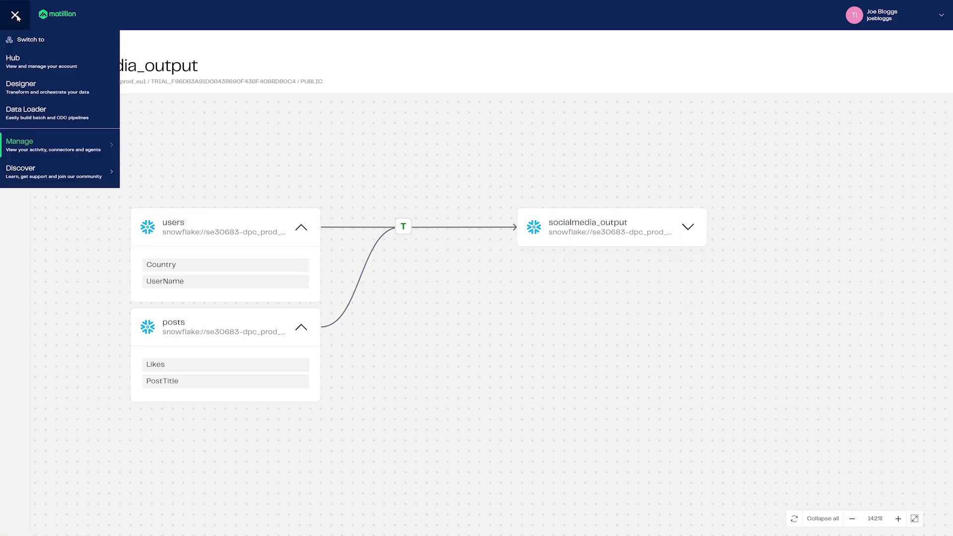
pyautogui.click(20, 85)
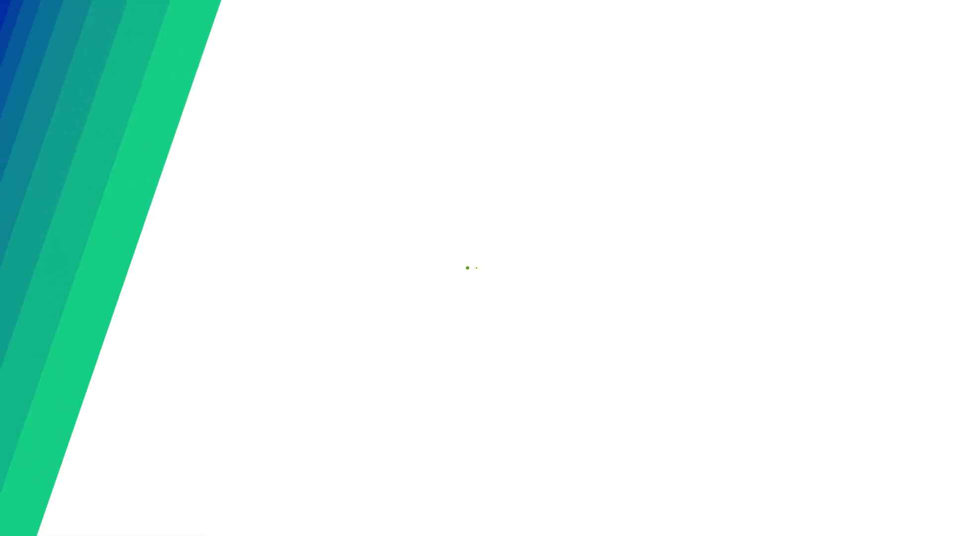